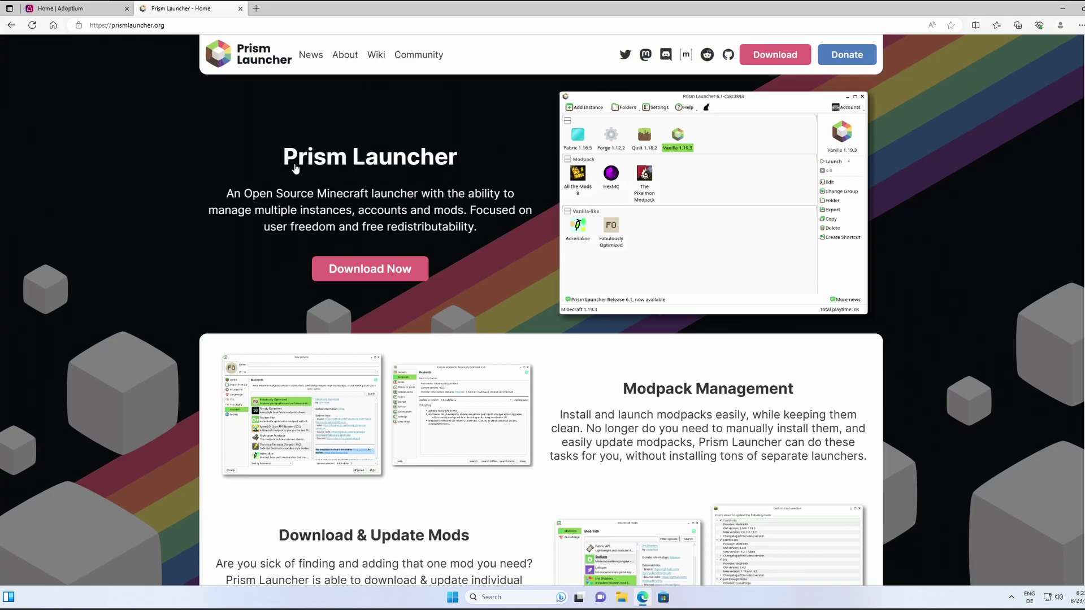
- Open the Prism Launcher downloads page and review the Windows 64-bit and Visual C++ x64 requirements
left_click_drag(297, 162, 458, 194)
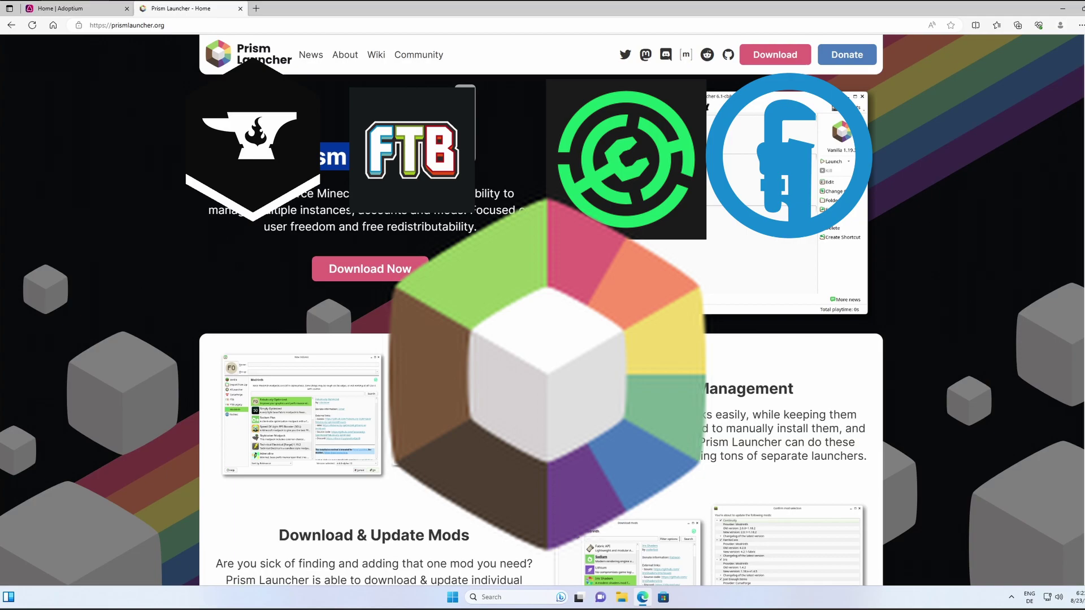
left_click(355, 270)
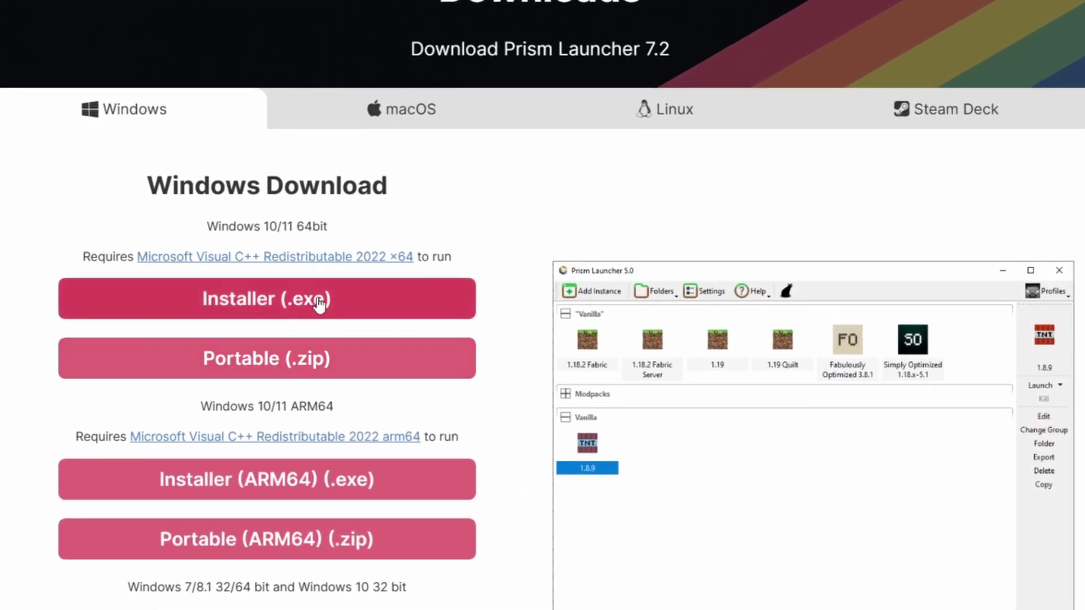
scroll(209, 441, "down", 2)
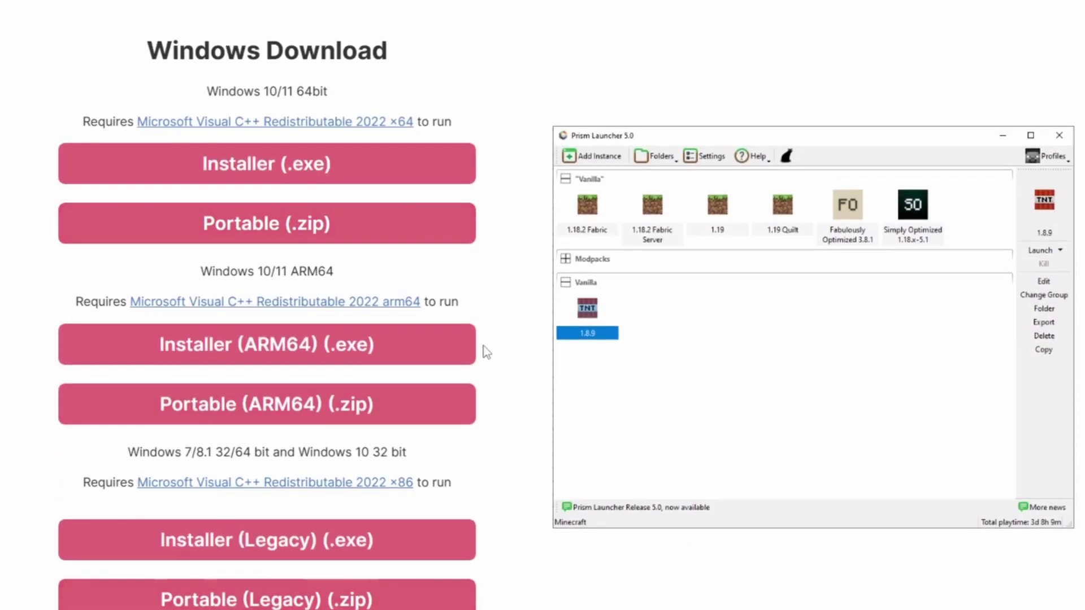
scroll(344, 87, "up", 2)
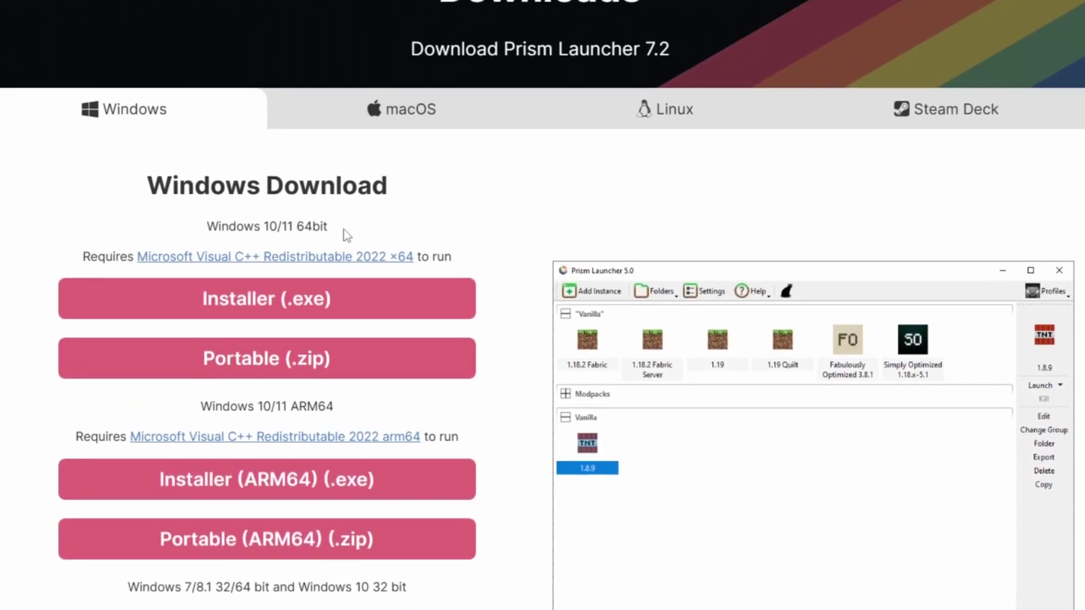
left_click_drag(343, 233, 235, 219)
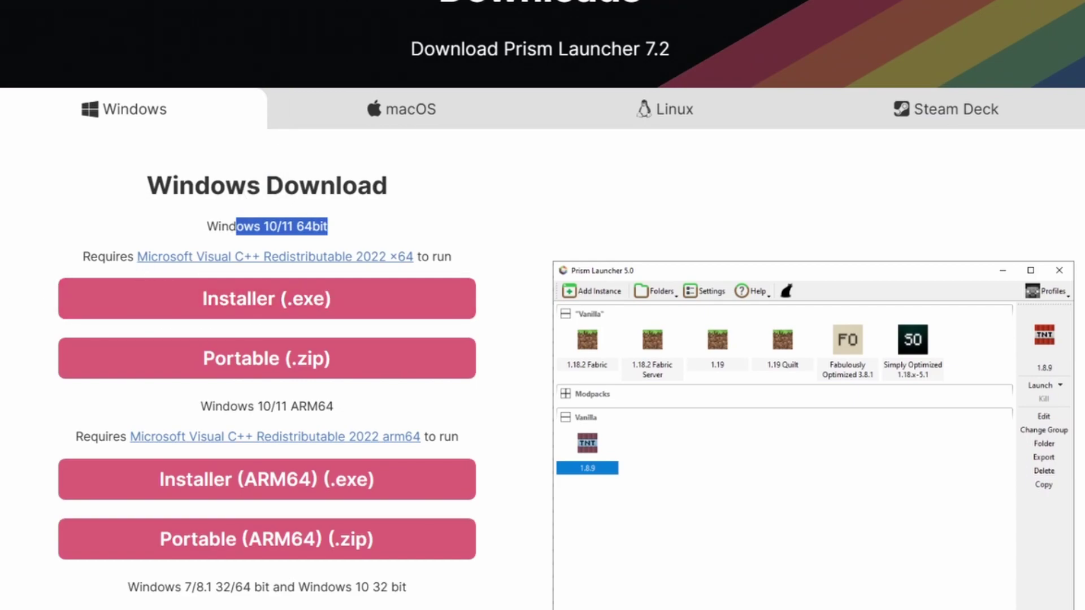
left_click_drag(111, 258, 457, 260)
left_click(341, 265)
right_click(342, 265)
key("Escape")
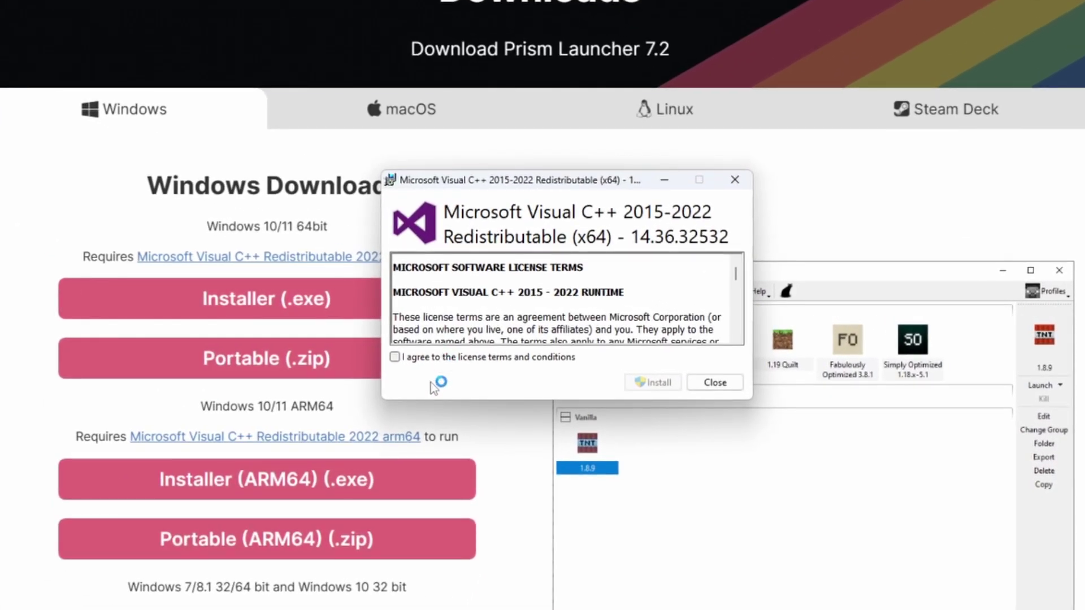
- Accept the license, install the Visual C++ 2015-2022 x64 runtime, and close the installer
left_click(437, 359)
left_click(657, 382)
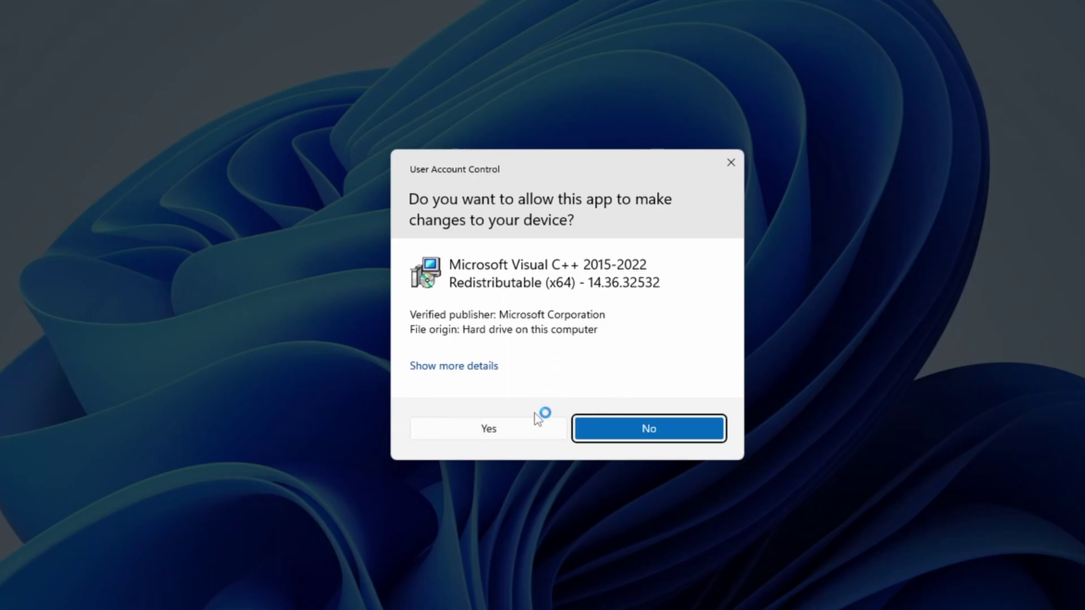
left_click(522, 427)
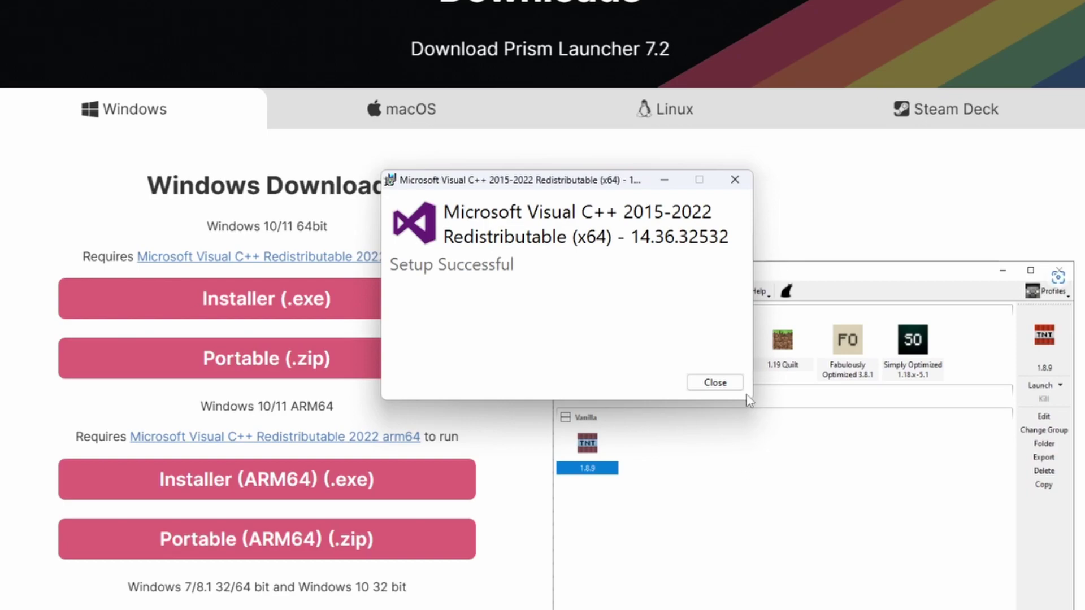
left_click(727, 384)
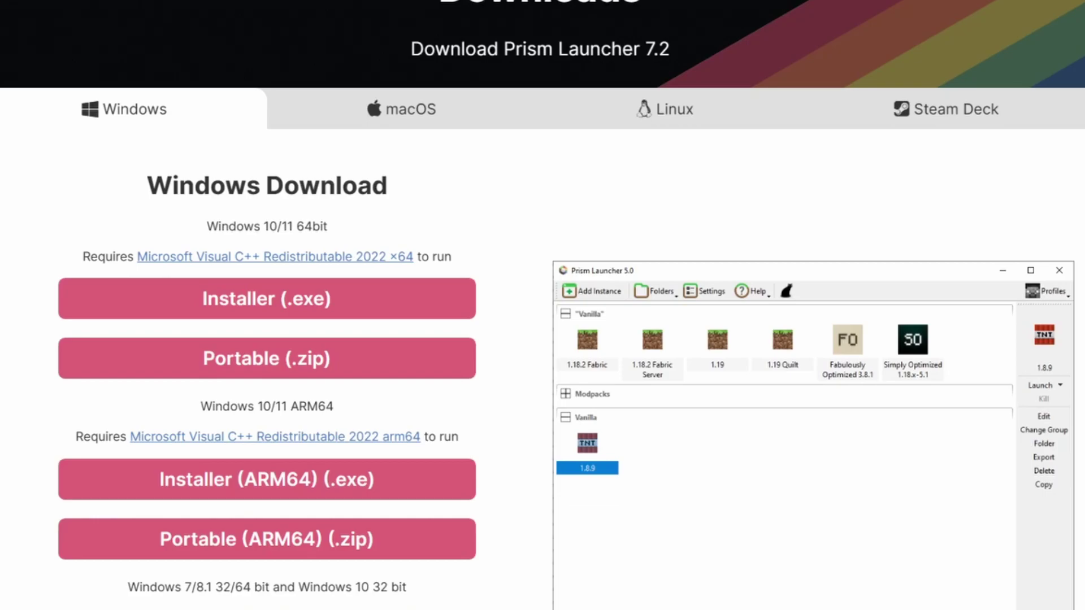
- Install Prism Launcher to the default folder, keep American English, and rescan for Java
left_click(650, 418)
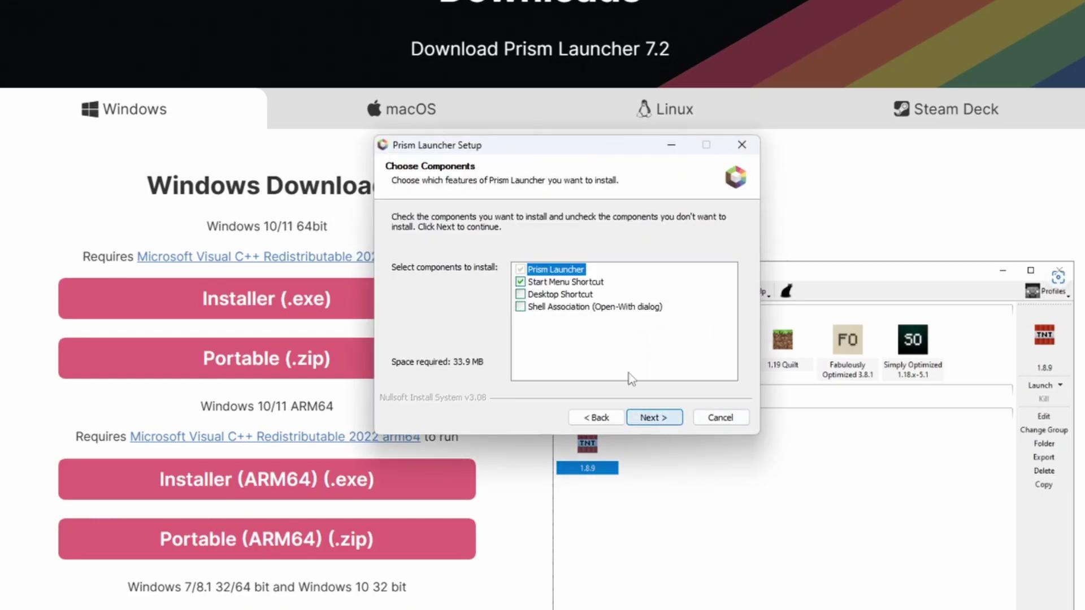
left_click(531, 297)
left_click(654, 417)
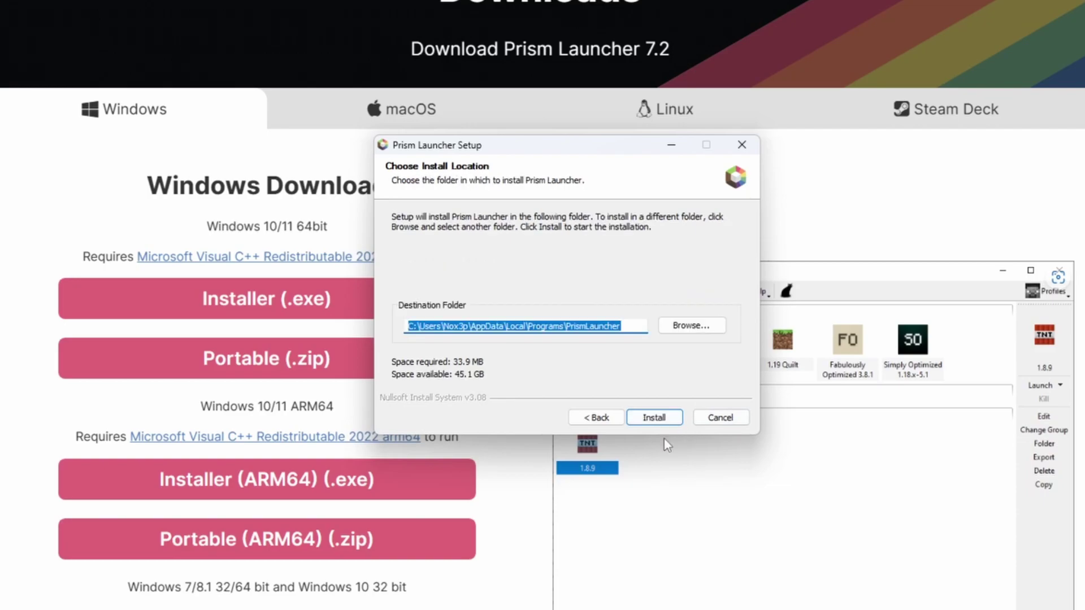
left_click(661, 421)
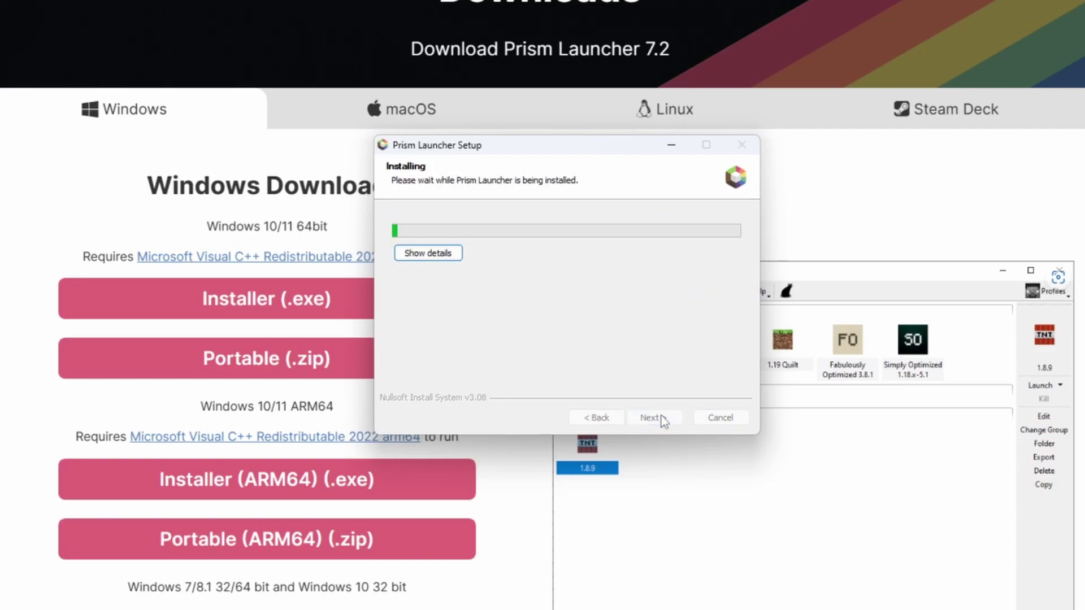
left_click(653, 417)
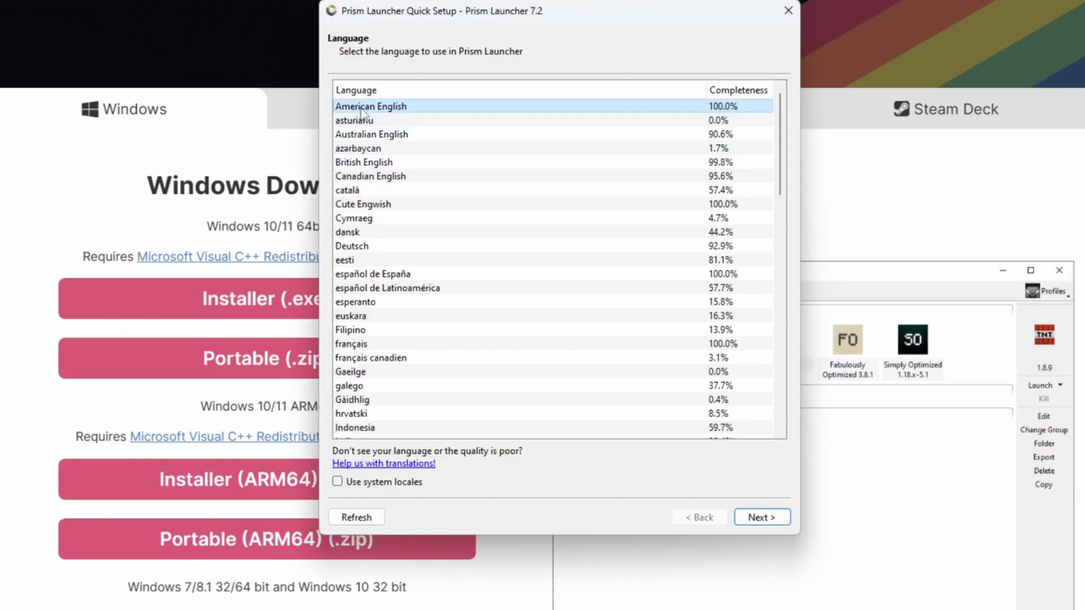
left_click(780, 523)
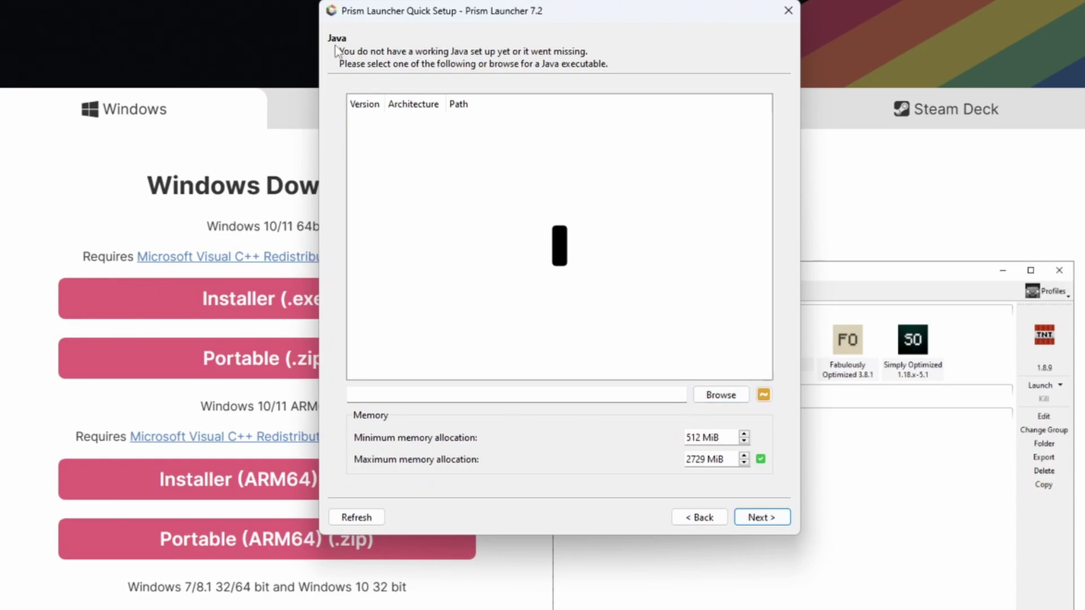
left_click(370, 520)
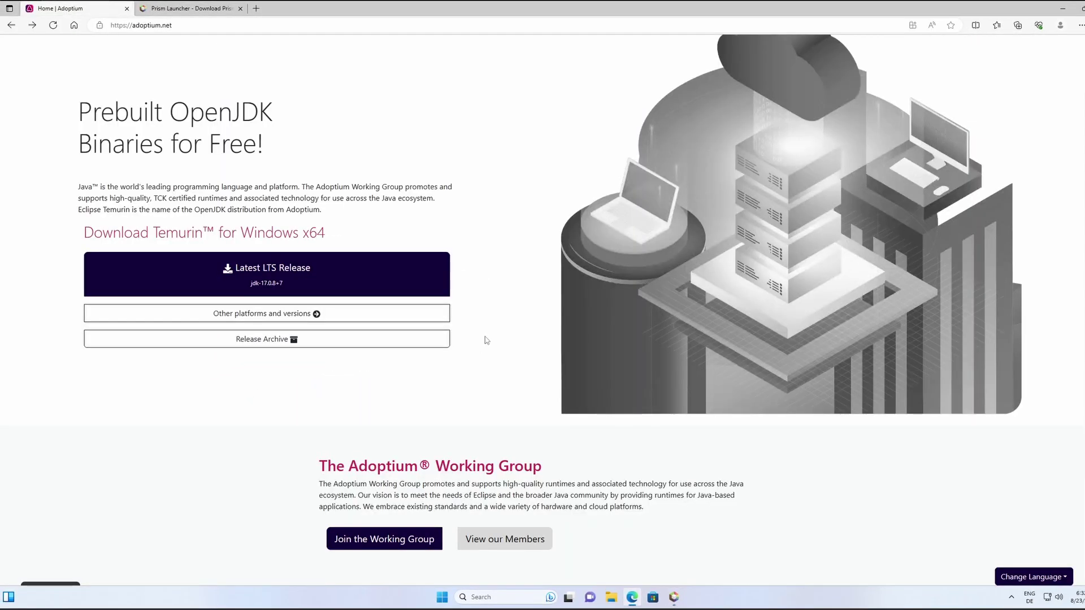
- Open the full Temurin releases list and keep Java version 17 - LTS
left_click(245, 313)
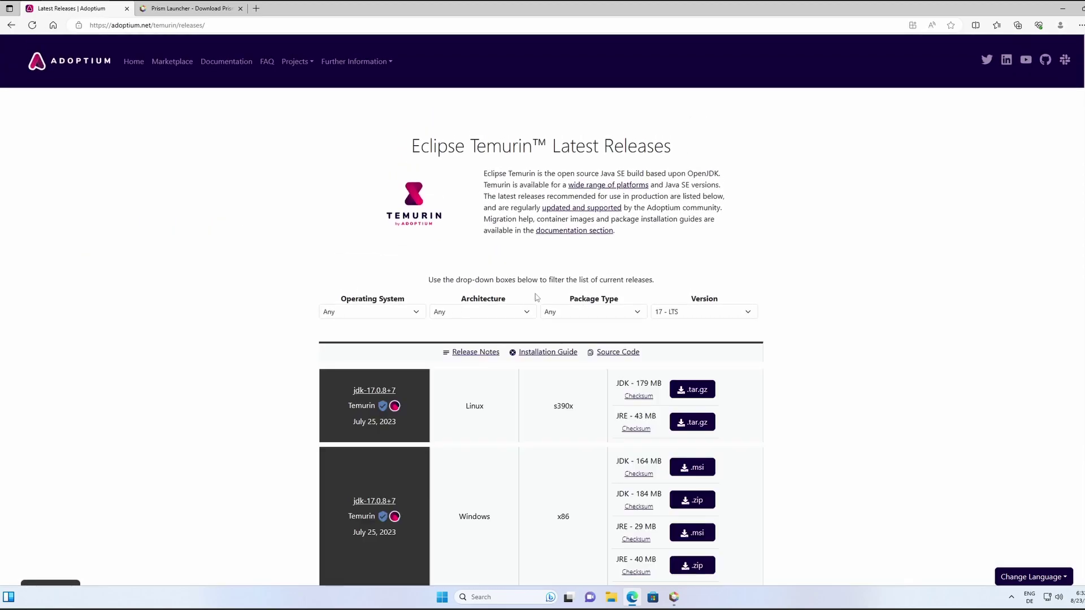
left_click(750, 311)
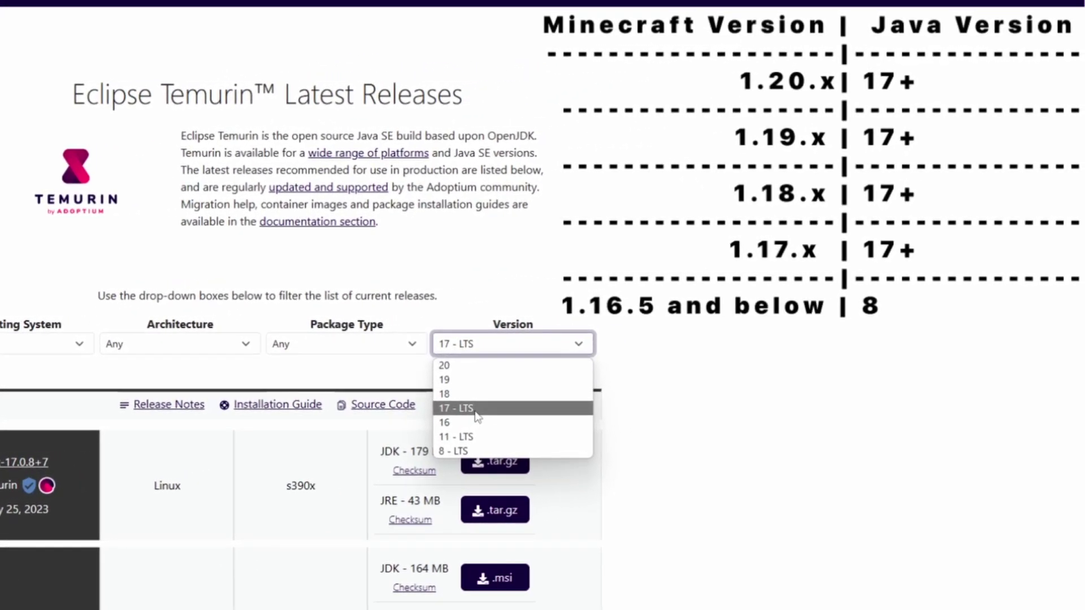
left_click(480, 410)
left_click(498, 348)
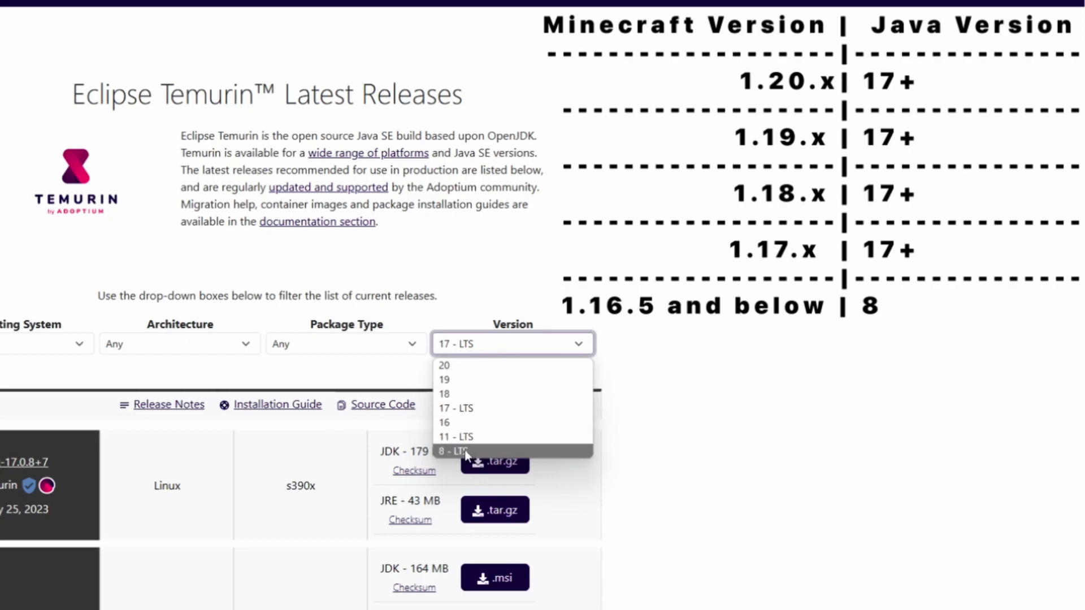
left_click(491, 341)
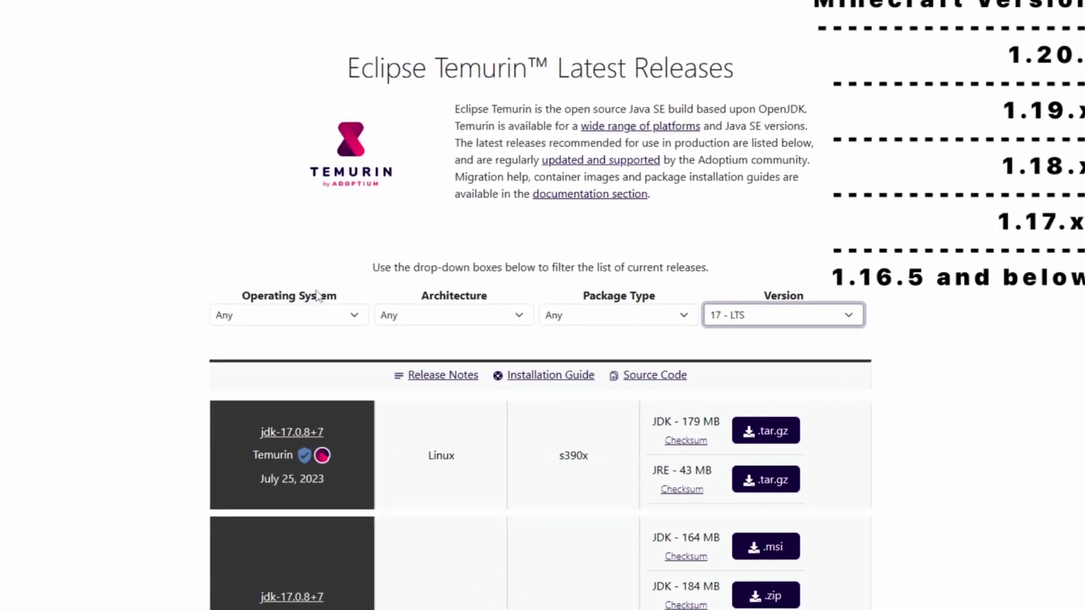
- Filter the releases to Windows, x64 and JRE packages
left_click(344, 316)
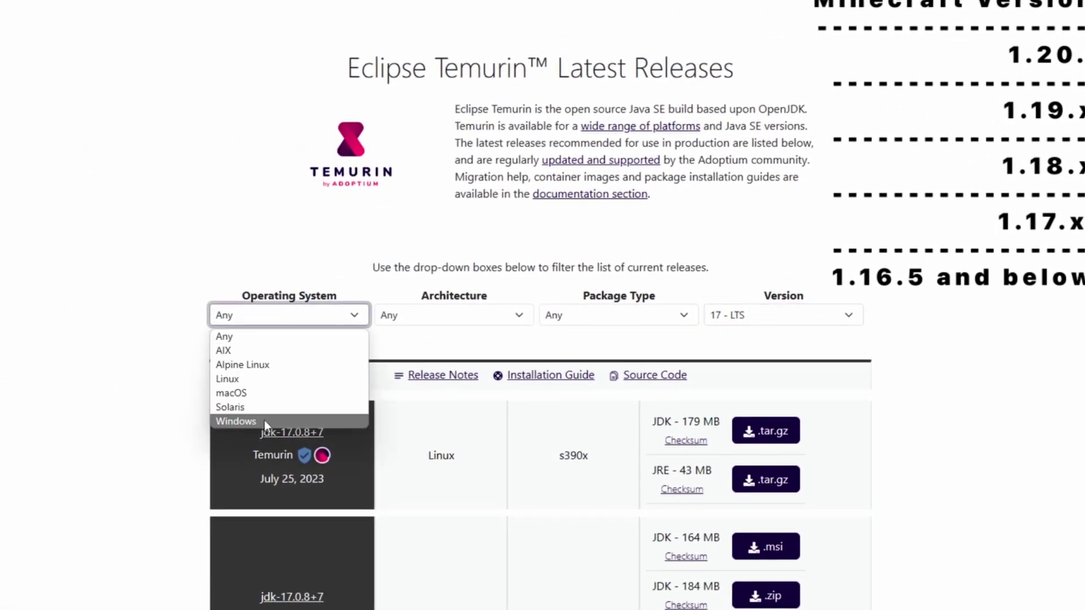
left_click(254, 422)
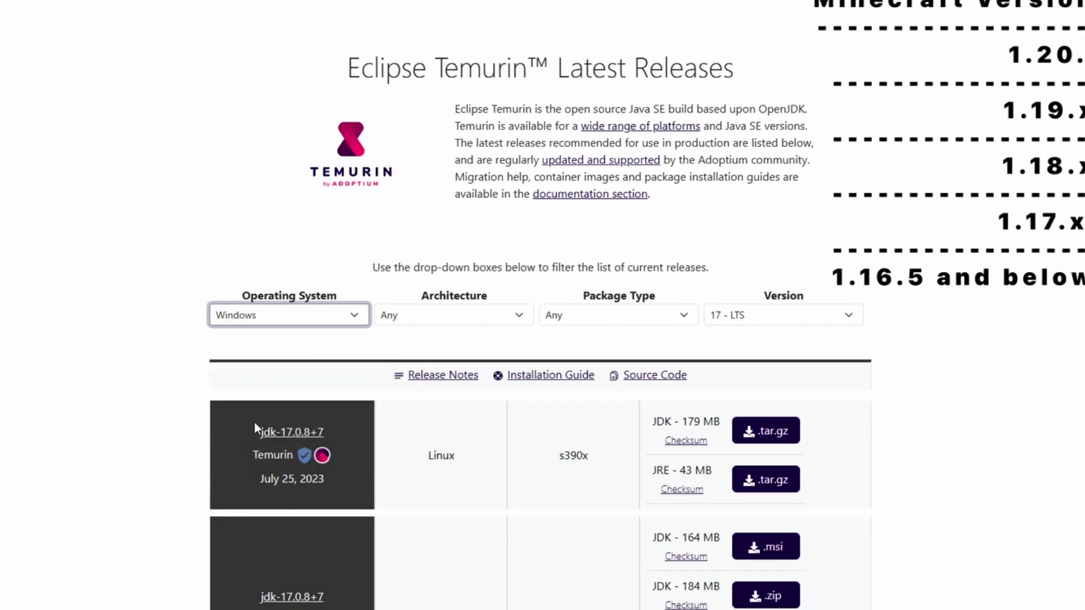
left_click(508, 314)
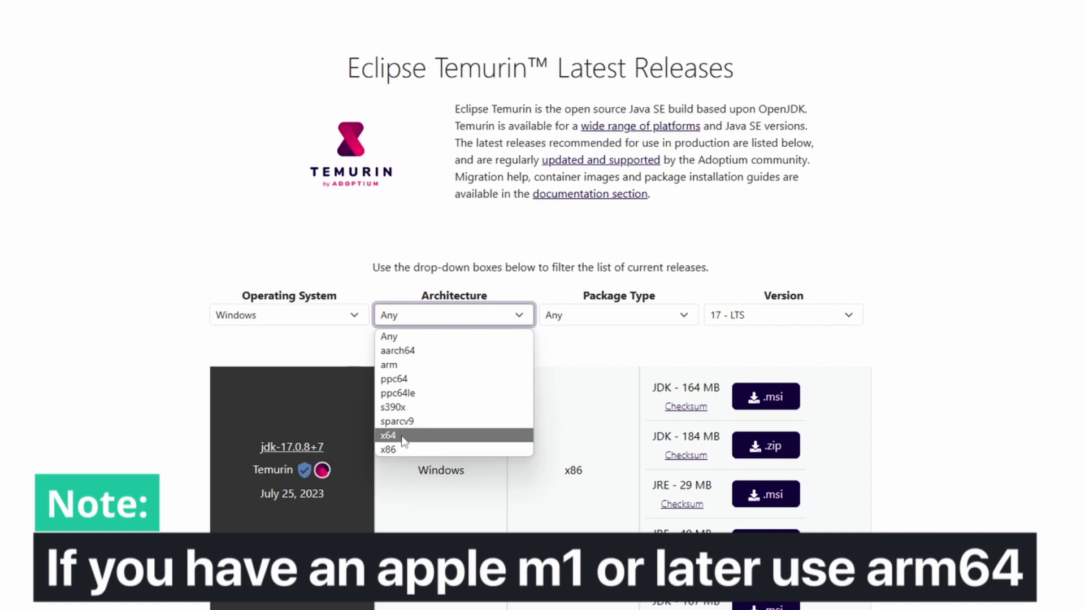
left_click(404, 436)
left_click(648, 315)
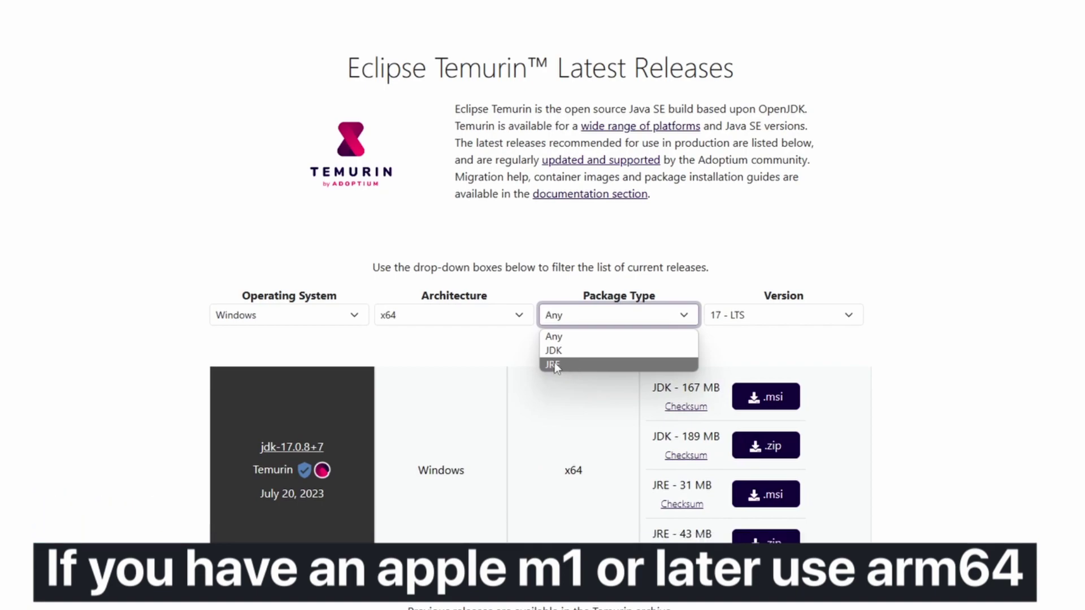
left_click(554, 364)
left_click(649, 314)
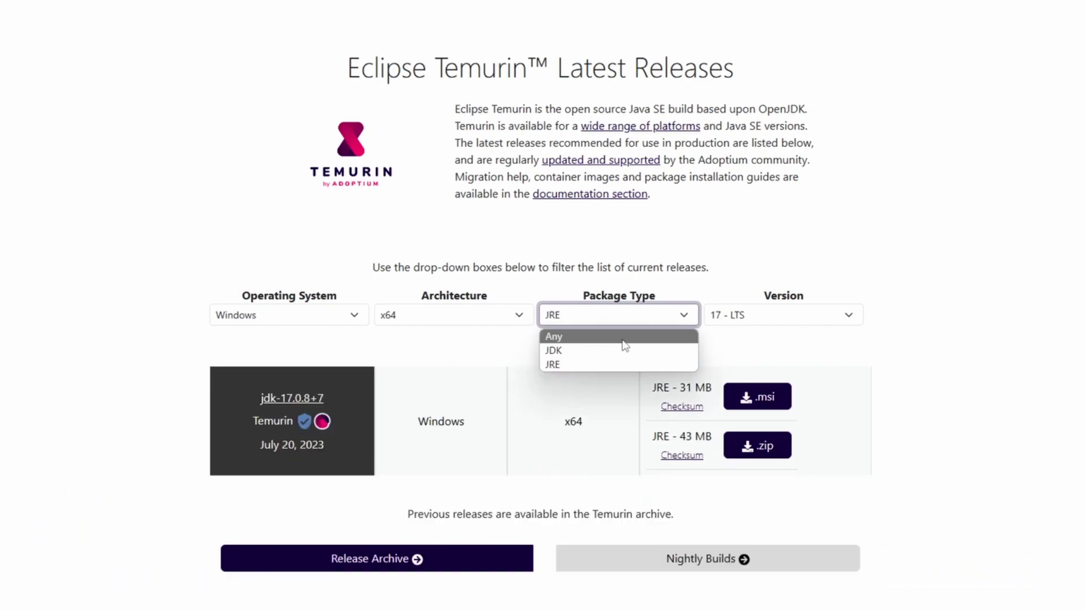
left_click(596, 350)
left_click(601, 318)
left_click(596, 365)
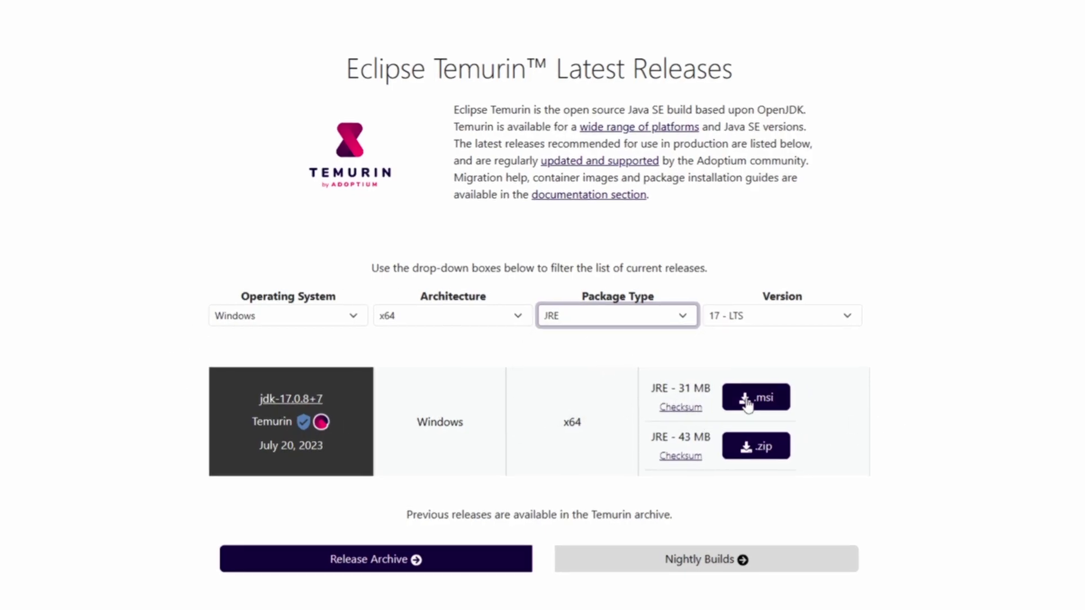
- Download the Temurin JRE .msi and install it with Add to PATH included
left_click(746, 402)
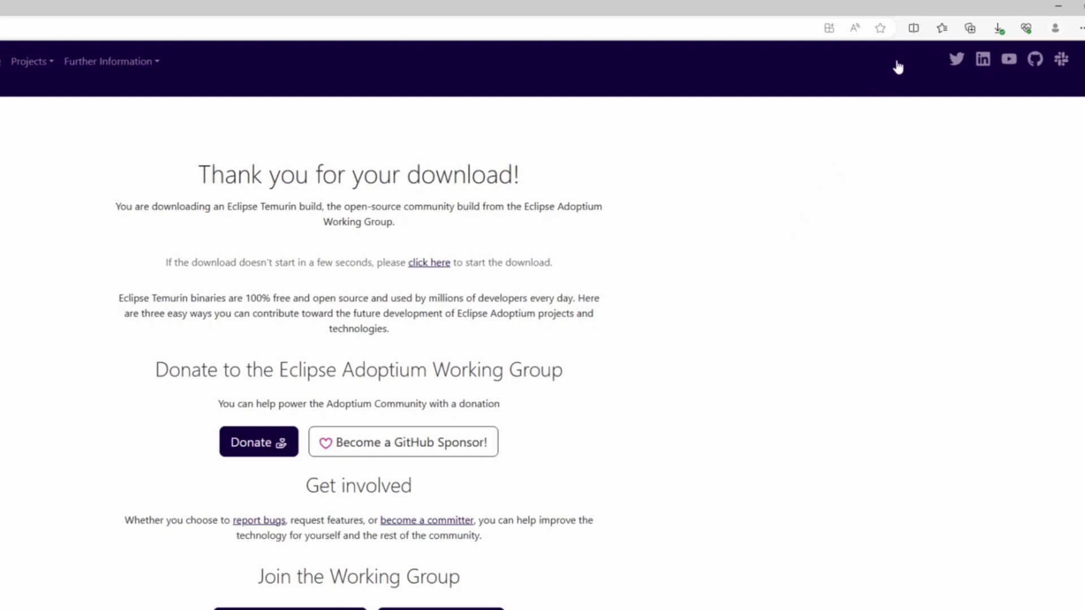
left_click(997, 28)
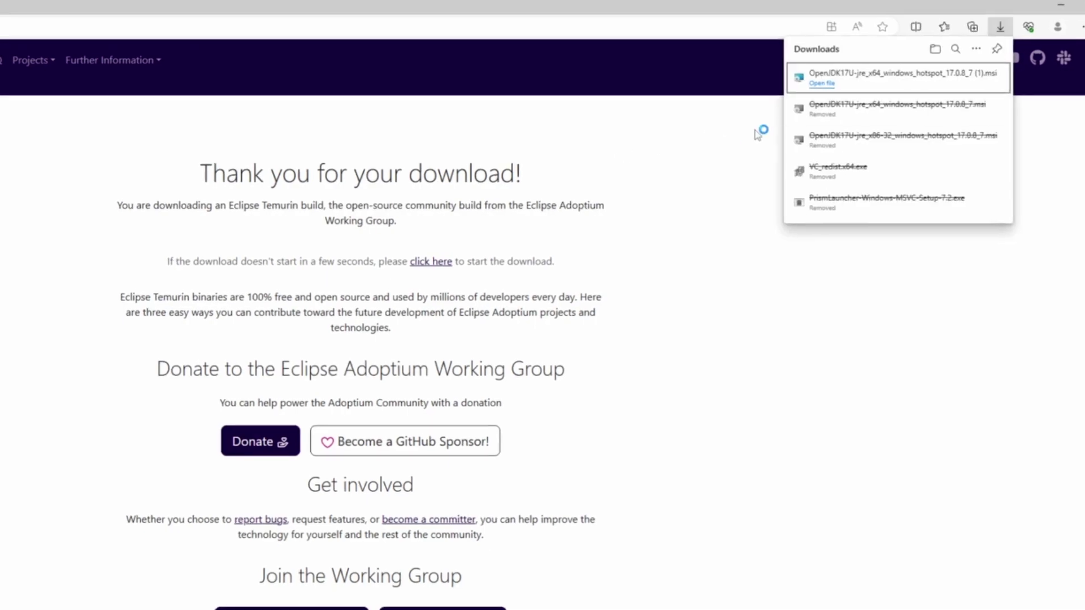
left_click(649, 404)
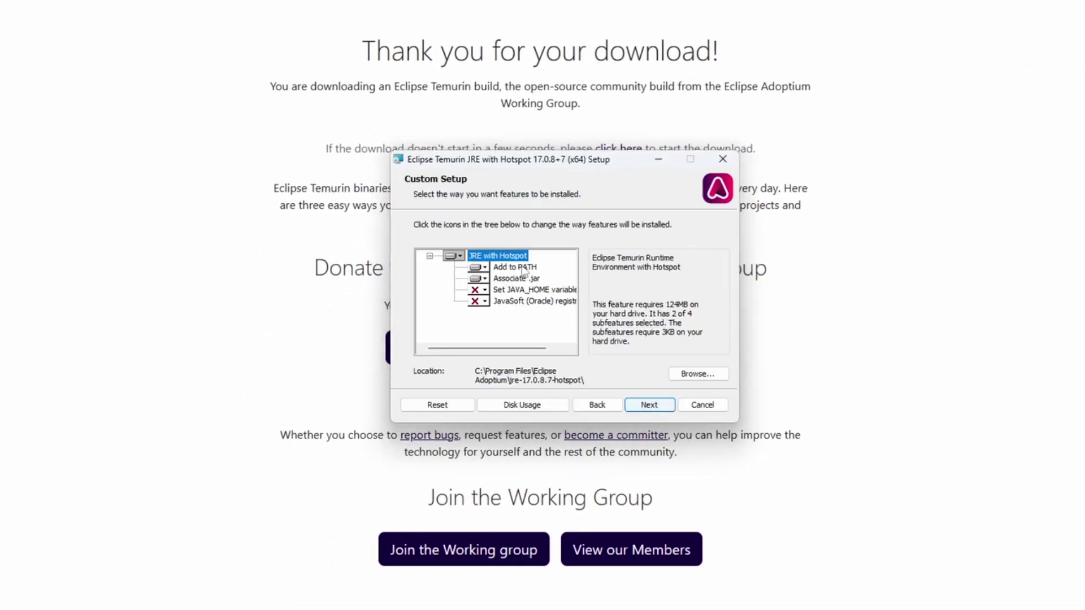
left_click(481, 268)
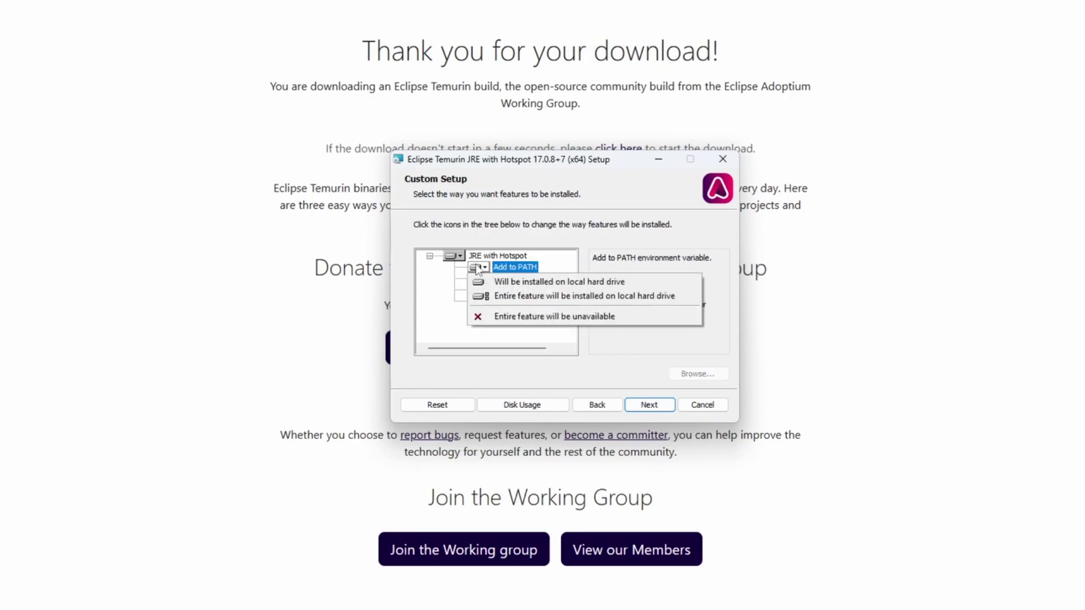
left_click(519, 285)
left_click(649, 406)
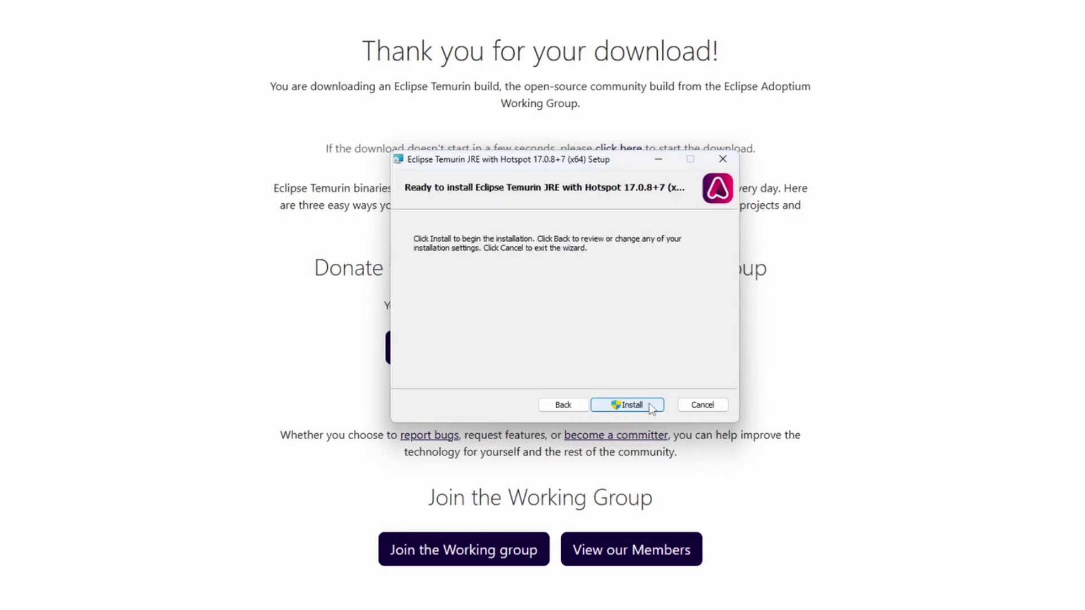
left_click(650, 408)
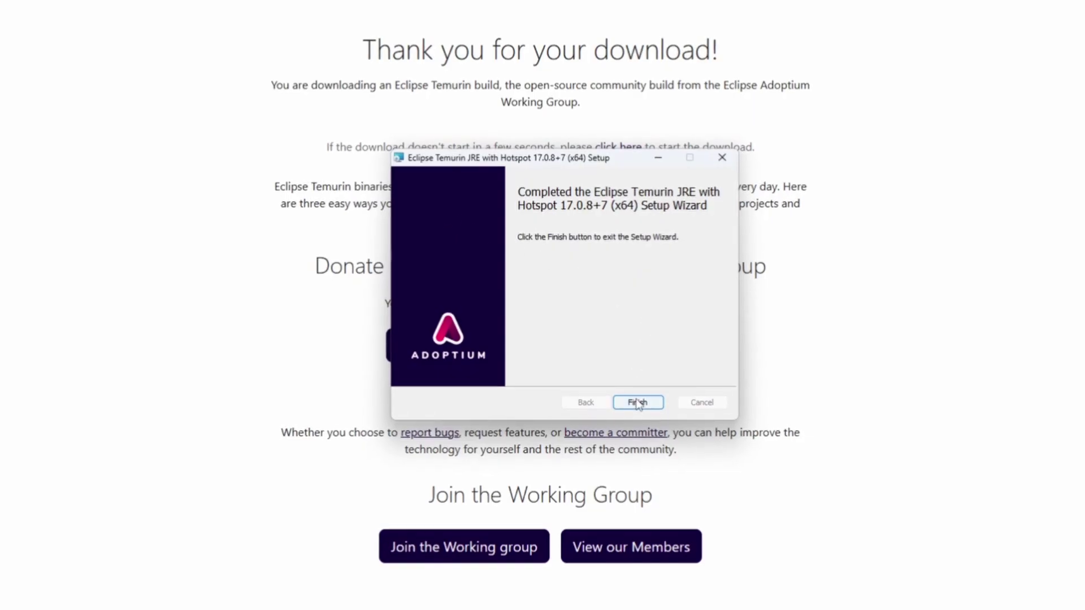
- Return to Quick Setup, rescan Java, and select the detected Java 17.0.8
left_click(637, 405)
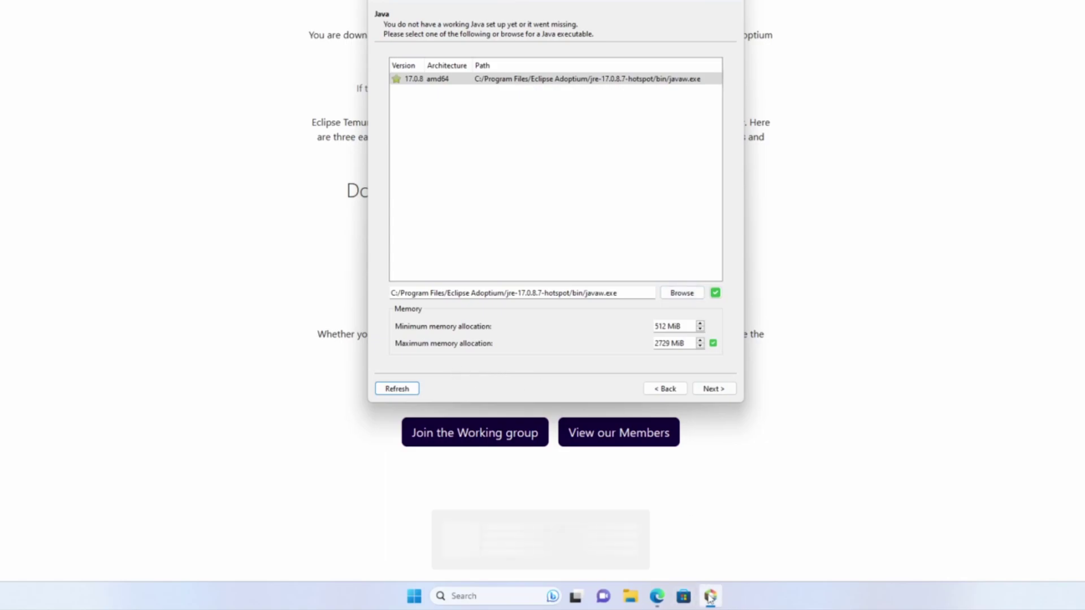
left_click(399, 389)
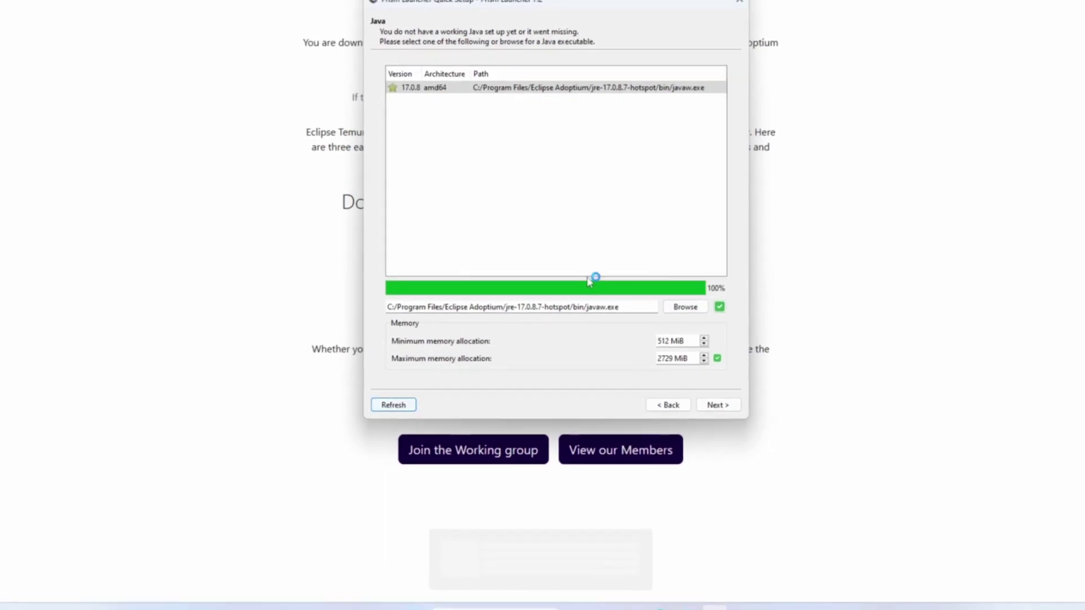
left_click(474, 142)
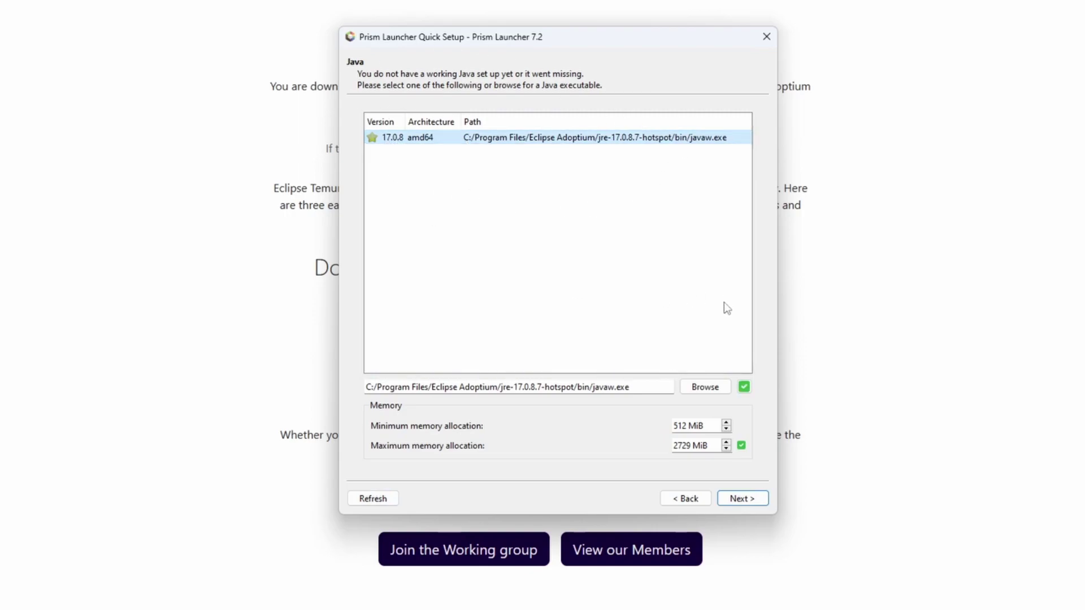
left_click(743, 498)
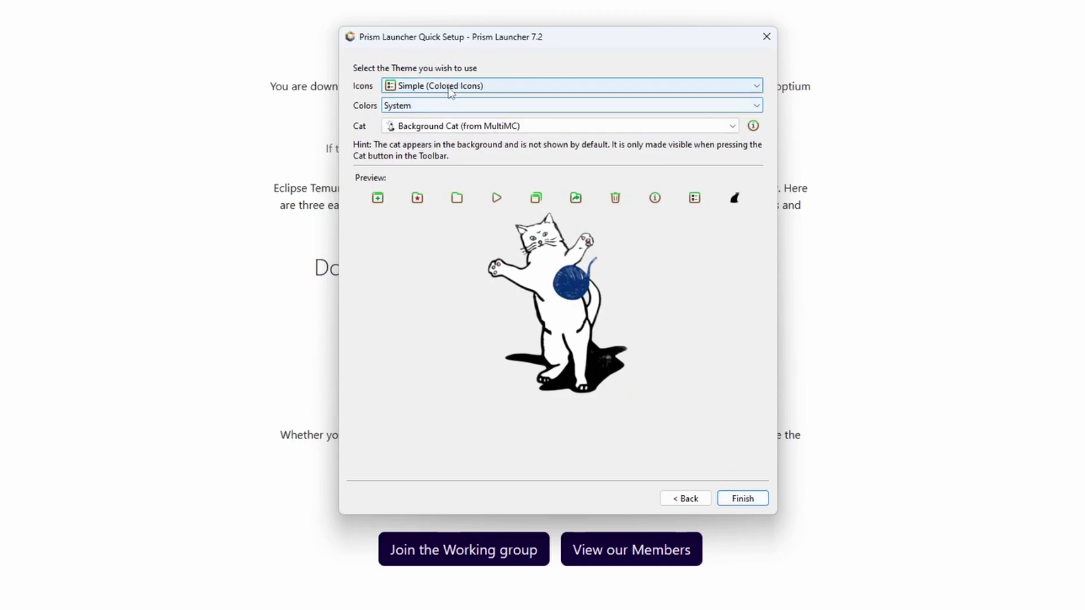
- Try the Dark colour scheme, revert to System, and finish setup
left_click(441, 105)
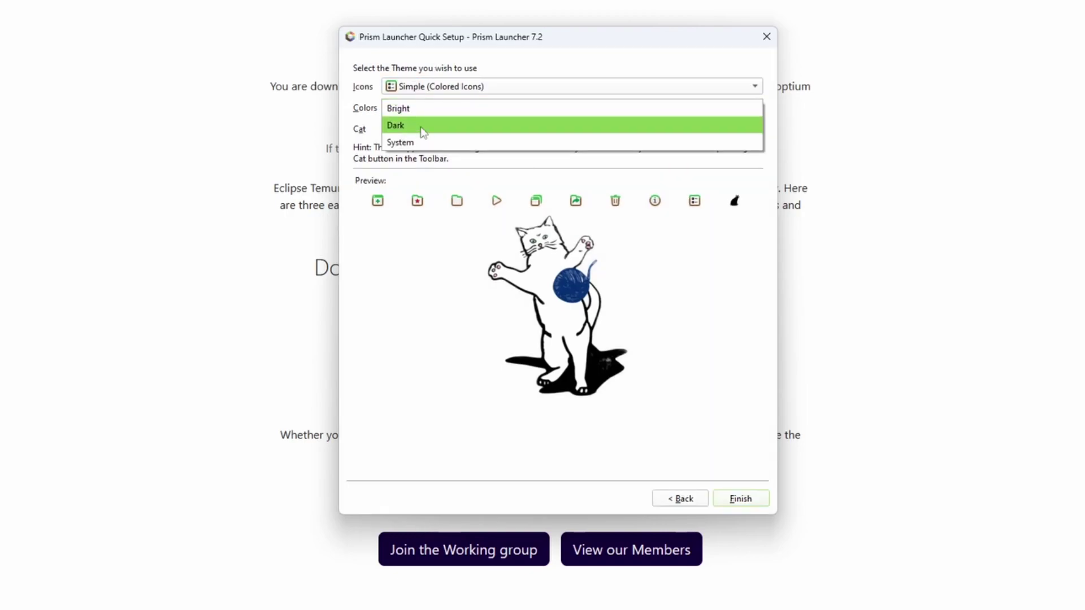
left_click(419, 133)
left_click(425, 109)
left_click(422, 127)
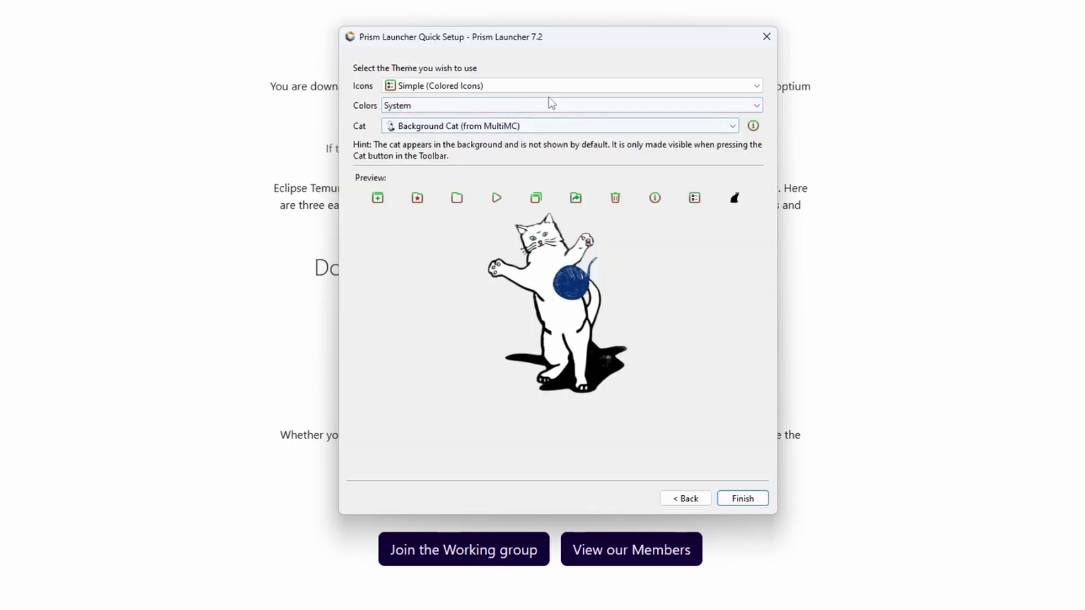
left_click(743, 499)
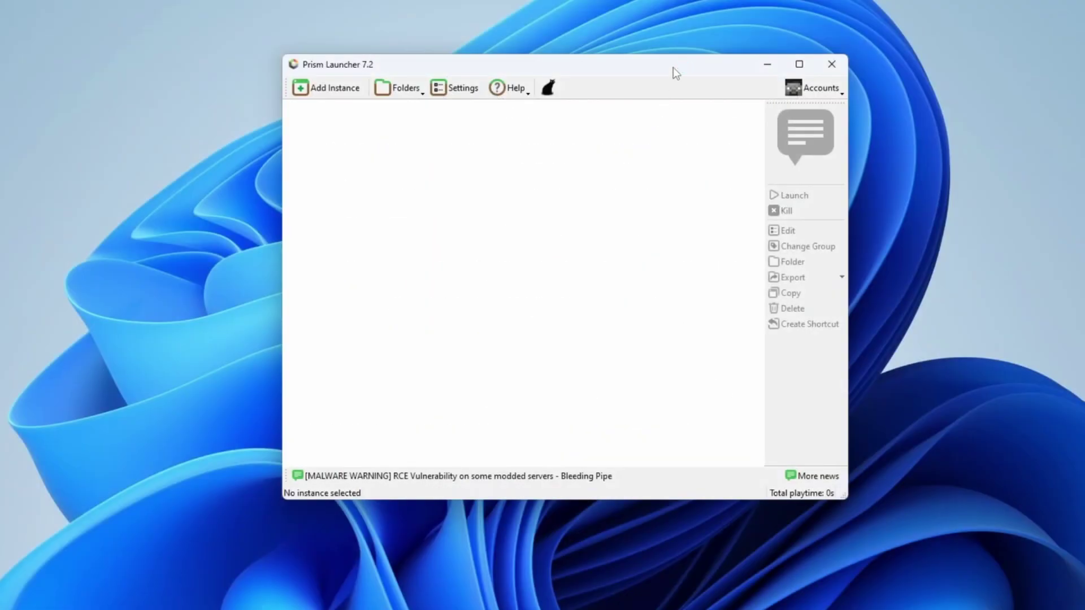
- Add a Microsoft account through Manage Accounts using the copied login code
left_click_drag(673, 66, 642, 92)
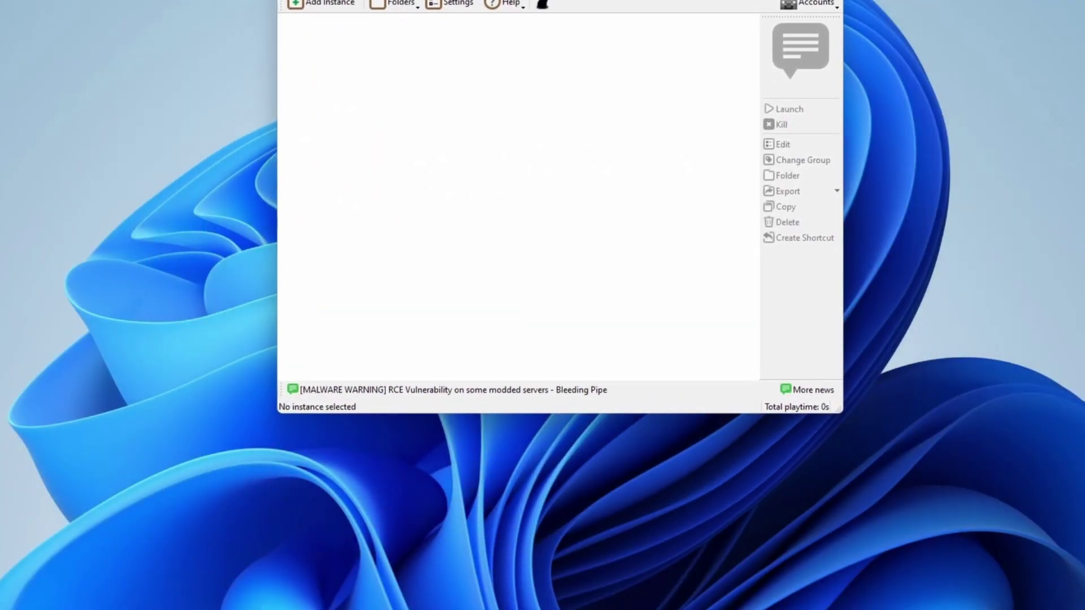
left_click_drag(673, 0, 655, 61)
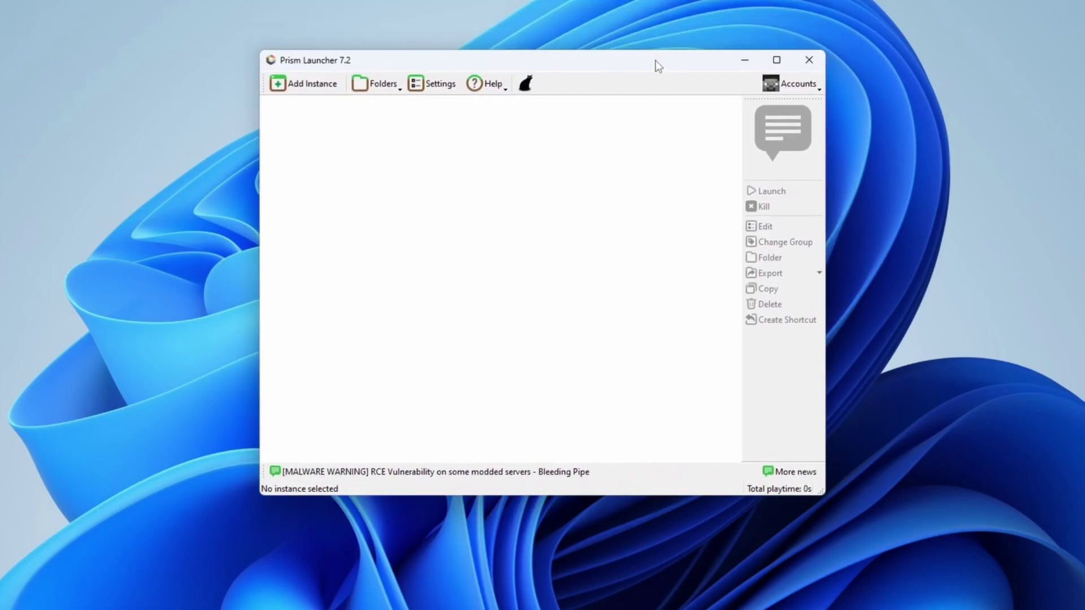
left_click(805, 90)
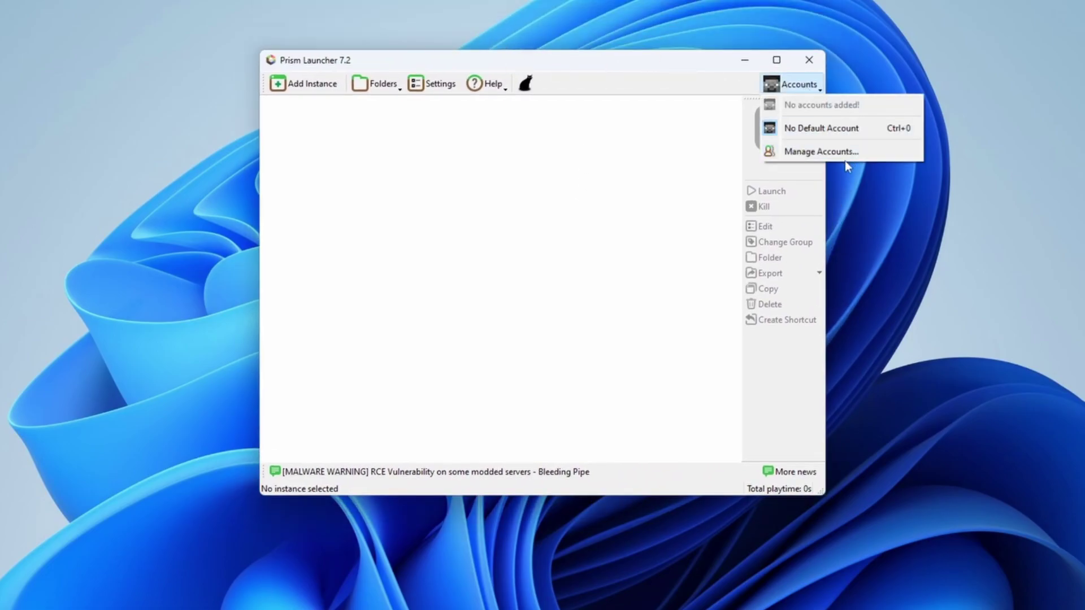
left_click(872, 153)
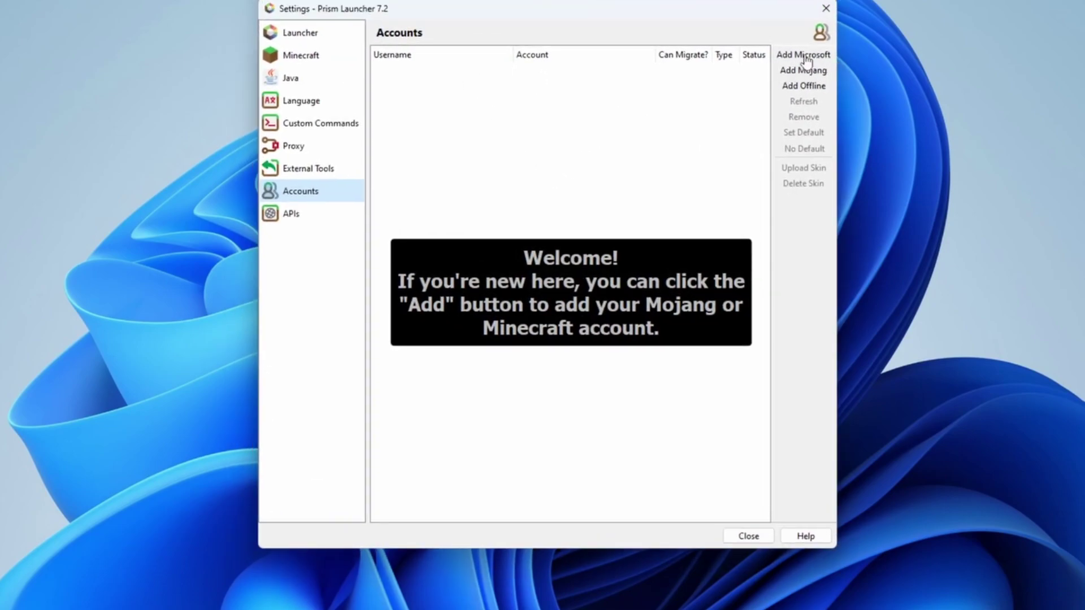
left_click(803, 55)
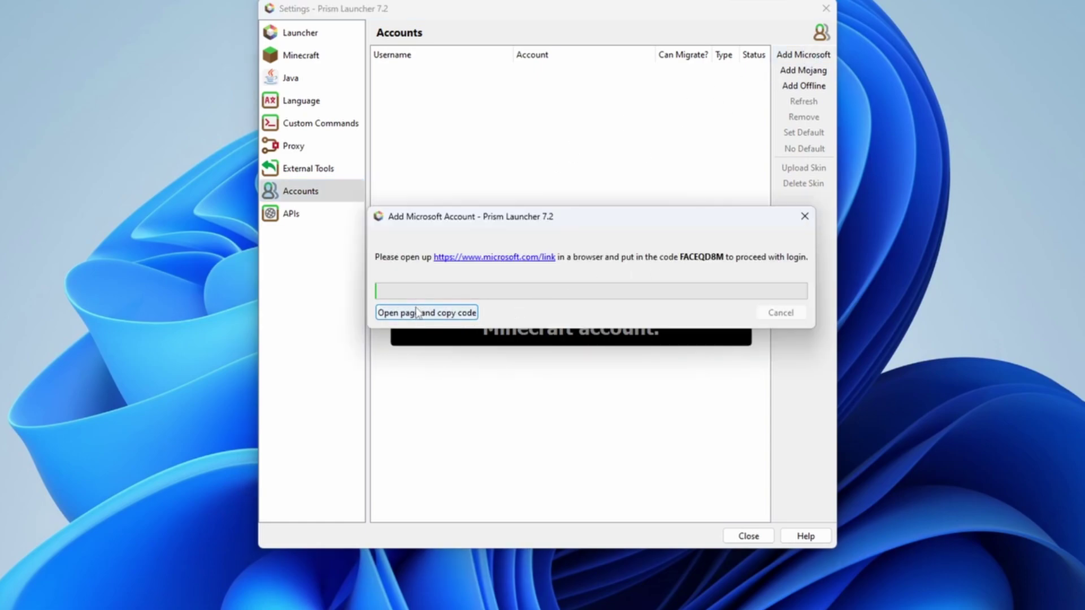
left_click(471, 311)
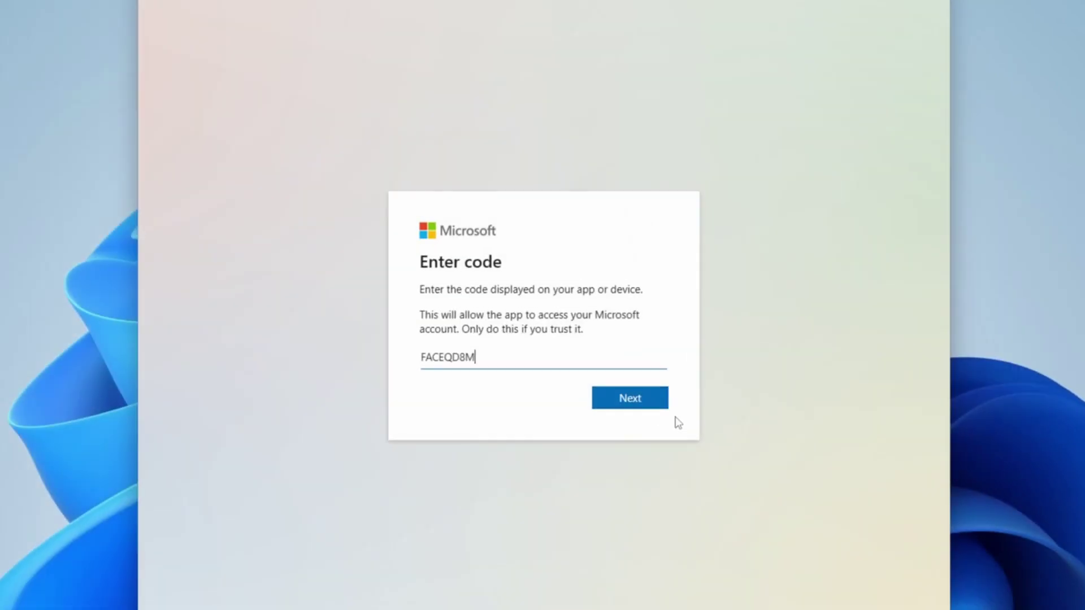
left_click(659, 405)
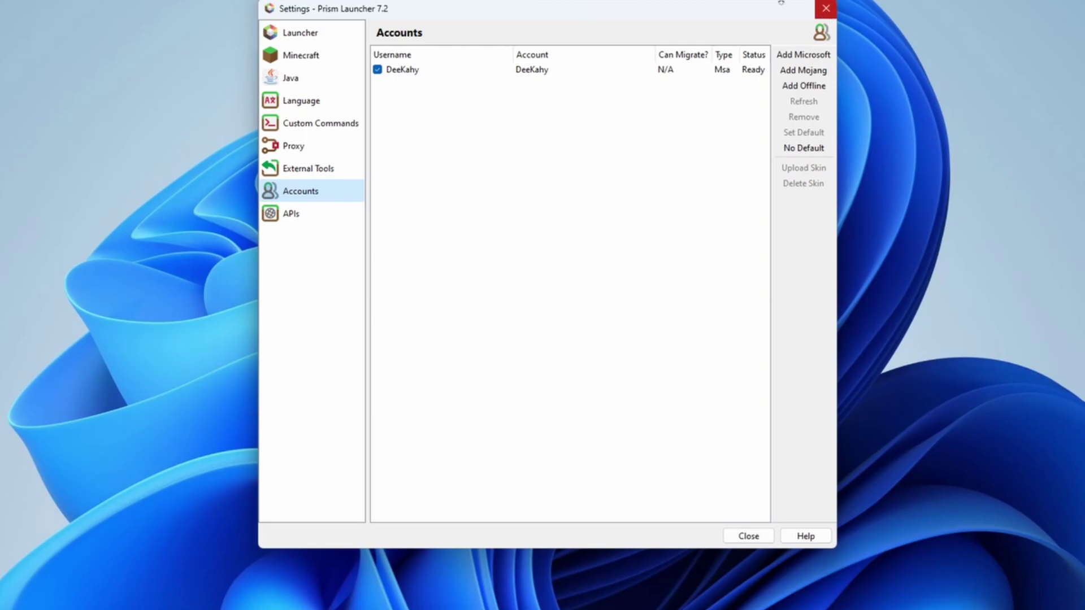
- Close Settings and open the New Instance dialog from the toolbar
left_click(826, 9)
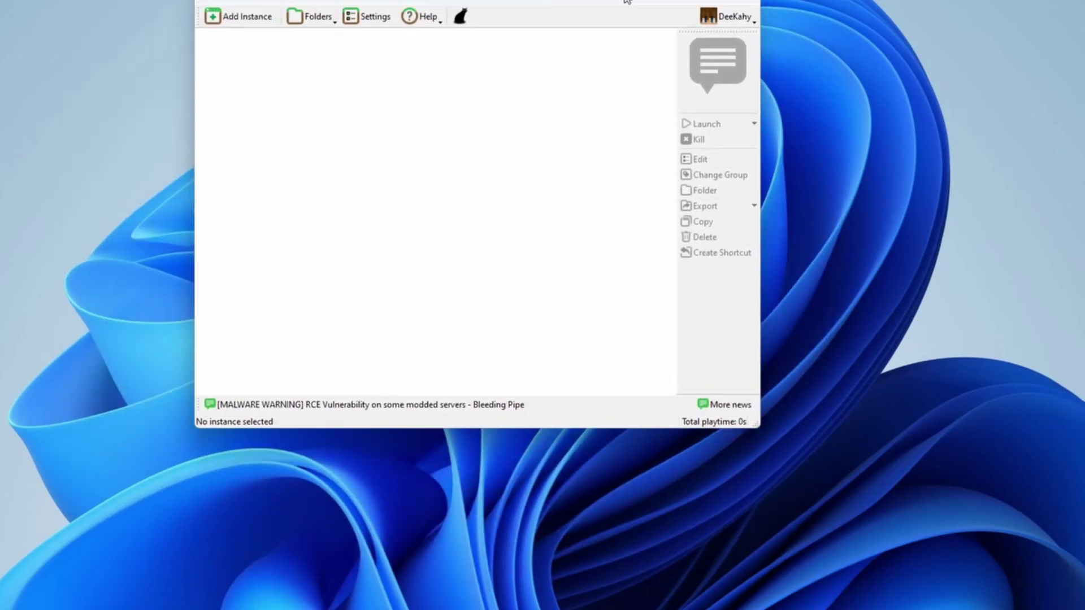
left_click(227, 72)
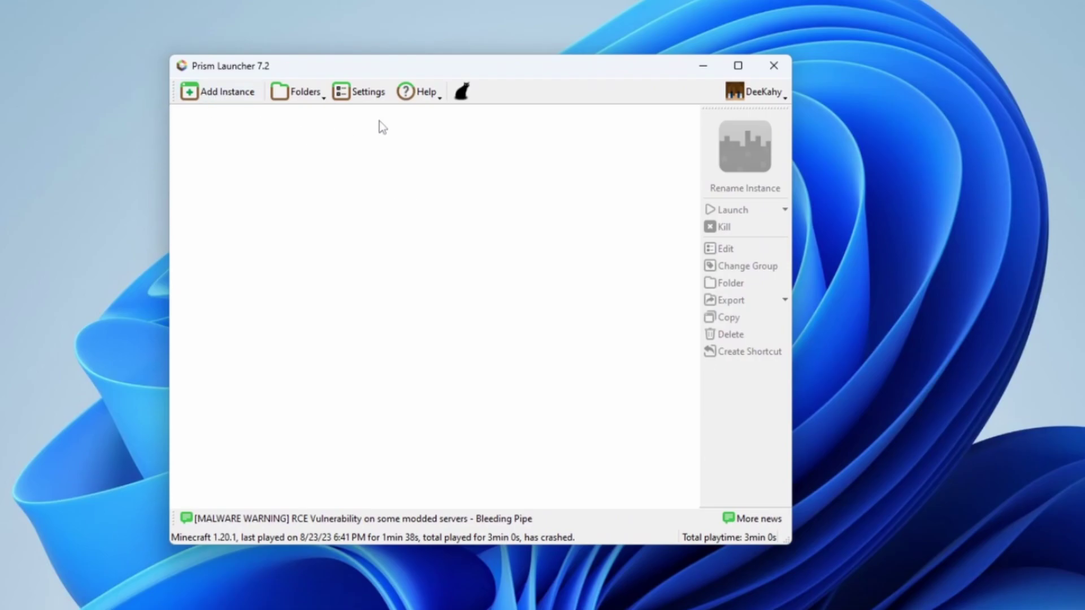
left_click(225, 95)
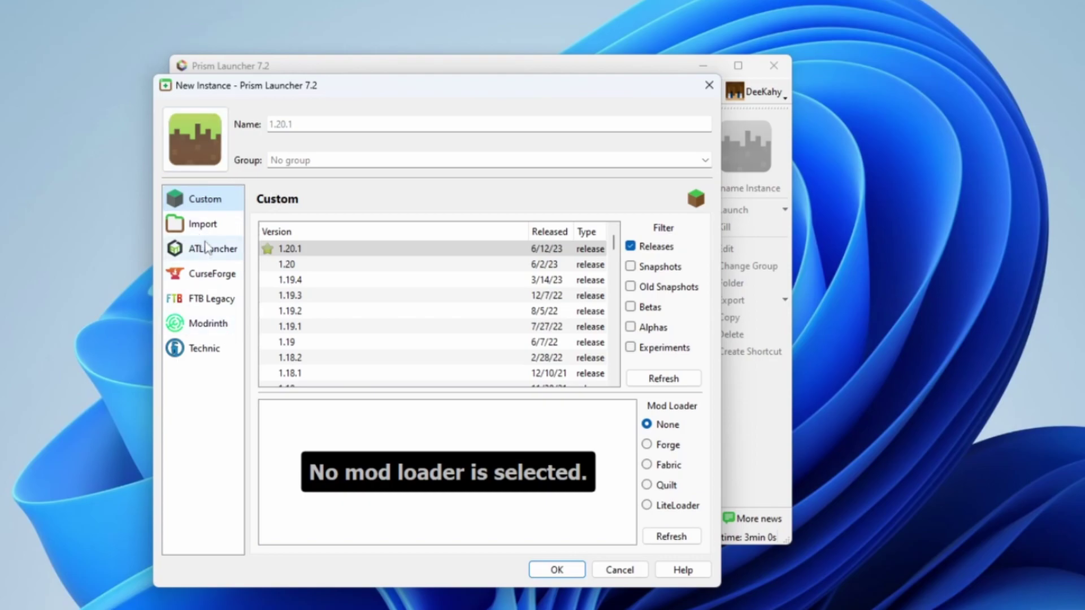
scroll(520, 314, "down", 1)
scroll(509, 314, "up", 1)
- Pick Fabulously Optimized on Modrinth, choose version 5.2.5 for 1.20.1, and create it
left_click(206, 320)
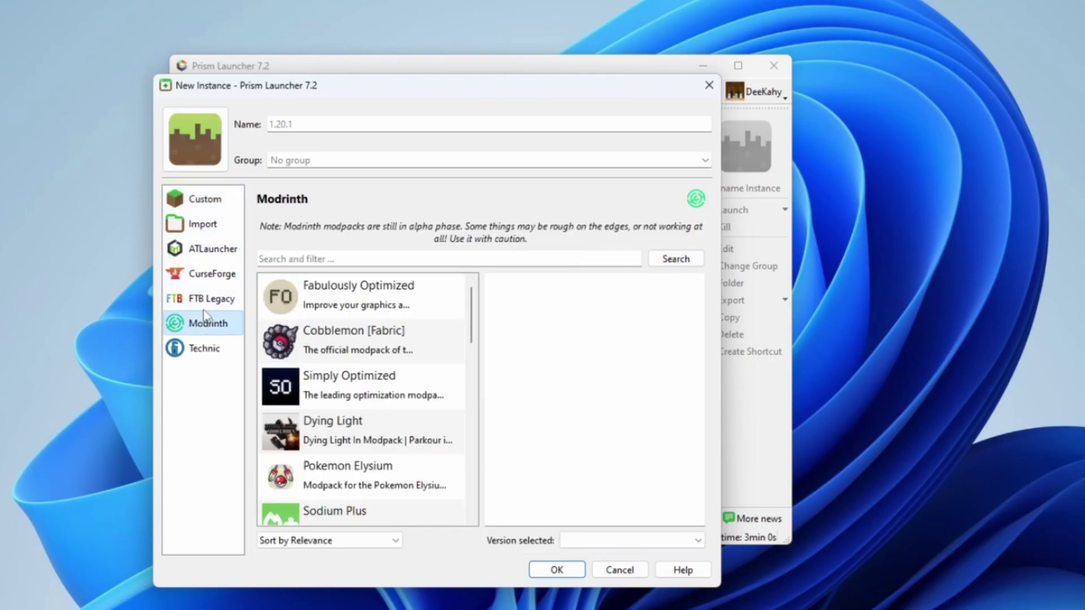
left_click(318, 298)
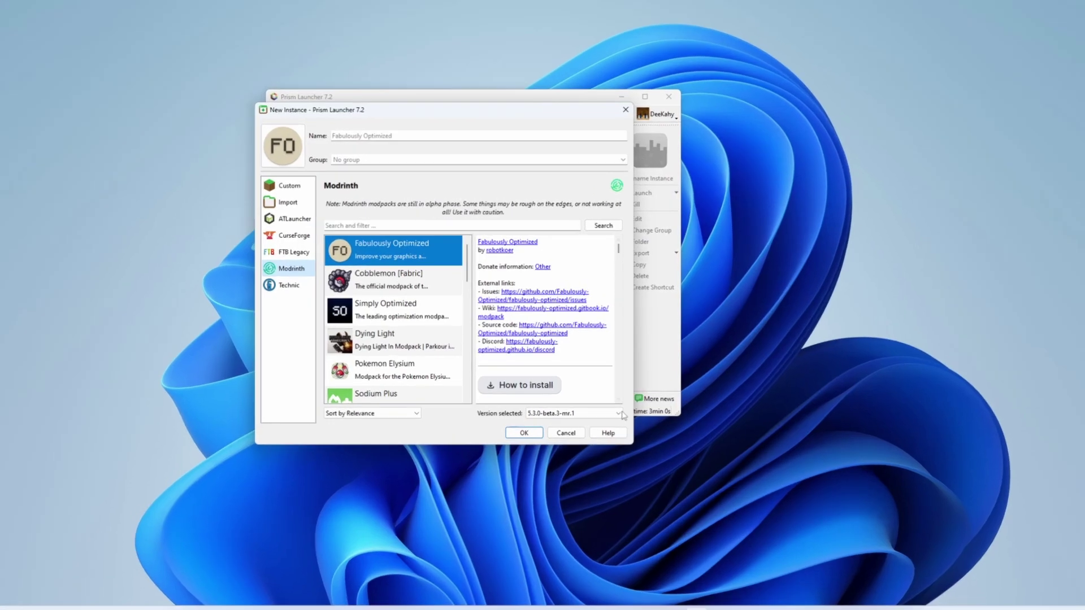
left_click(594, 410)
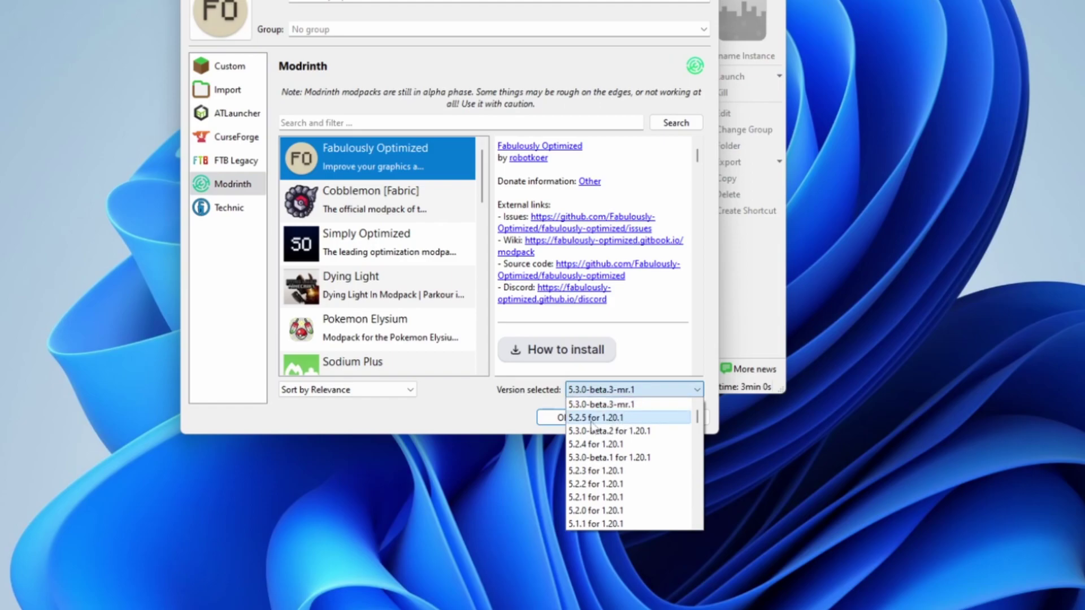
left_click(637, 418)
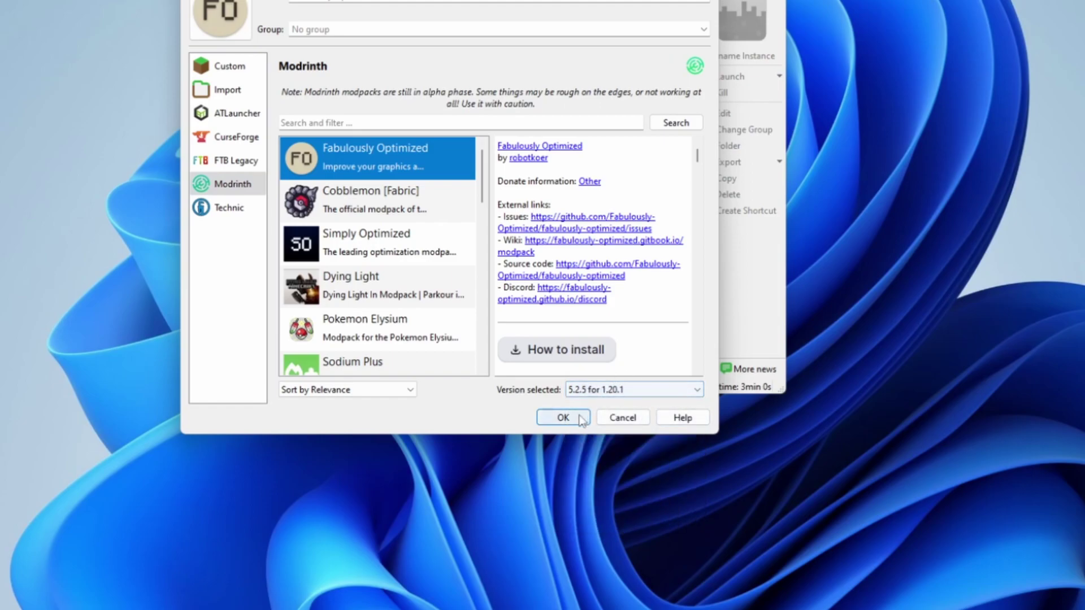
left_click(561, 417)
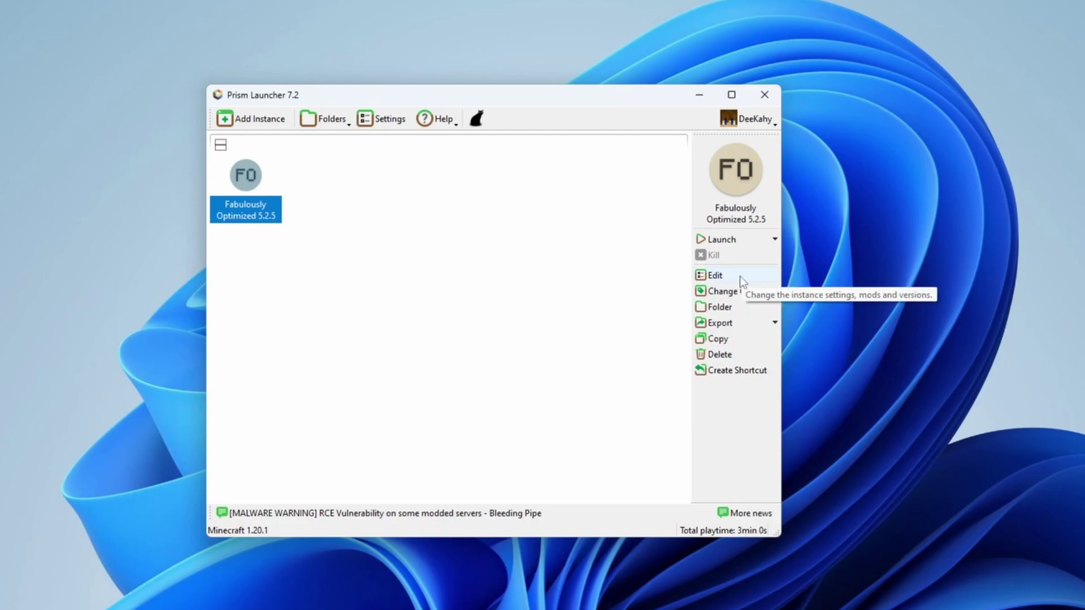
- Open the instance editor's Mods page, then the Modrinth mod download browser
left_click(714, 275)
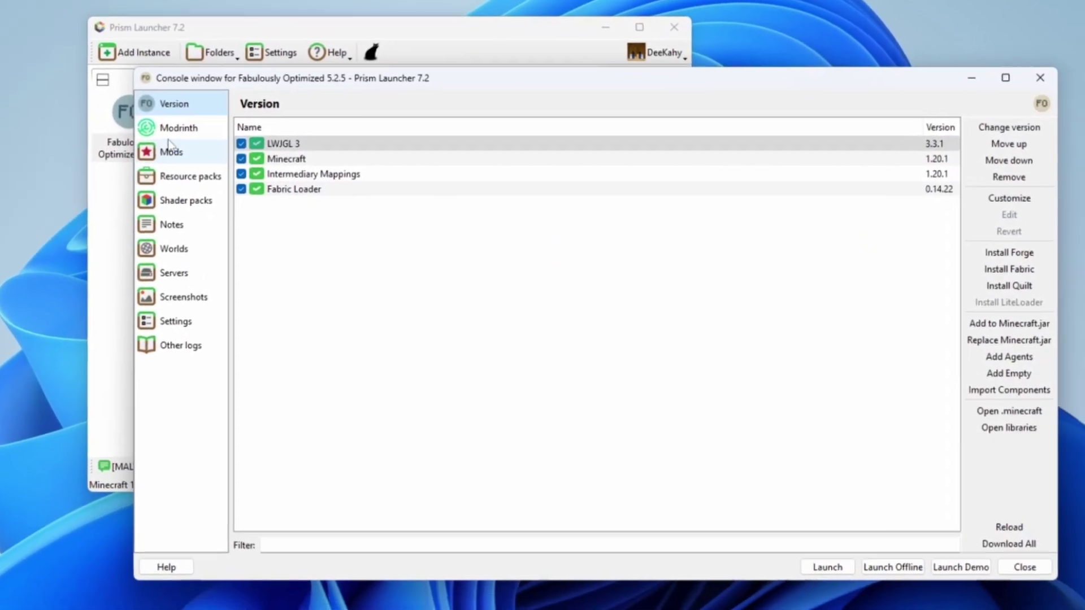
left_click(145, 139)
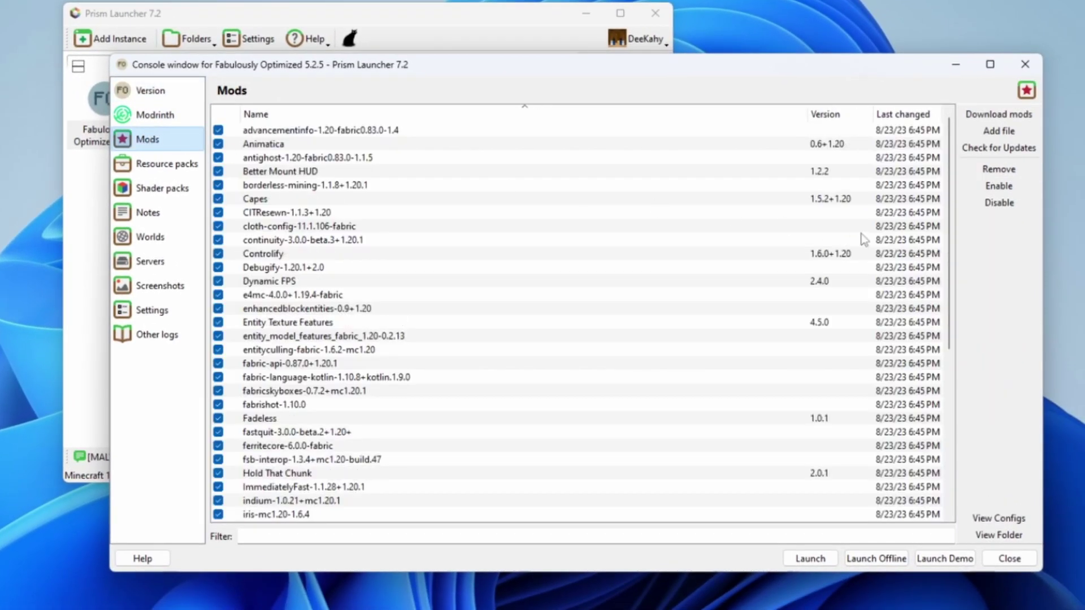
scroll(752, 205, "down", 6)
scroll(624, 174, "up", 6)
scroll(618, 167, "up", 1)
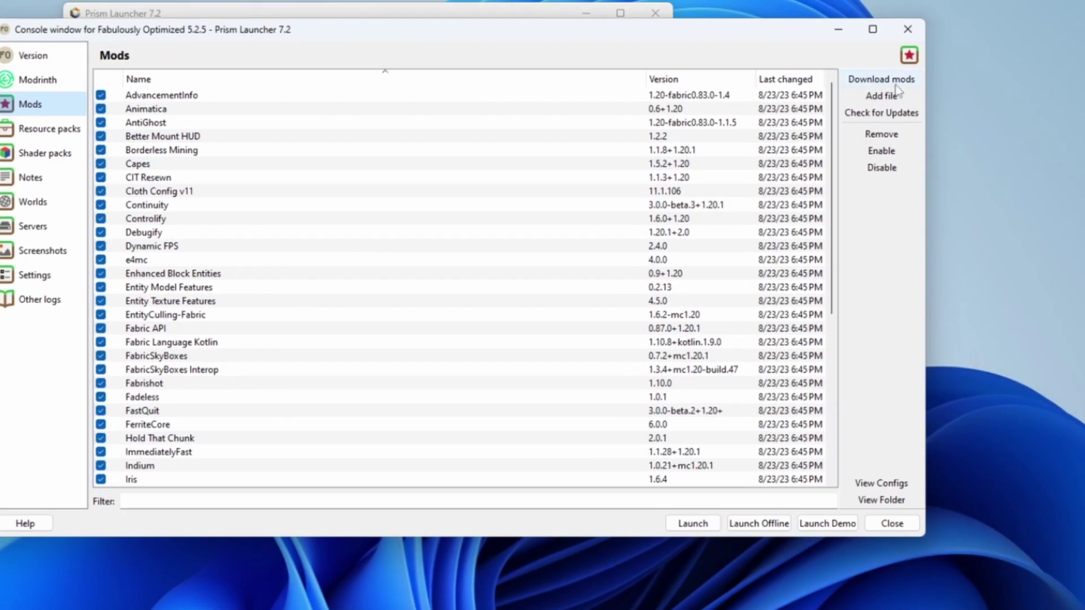
left_click(894, 84)
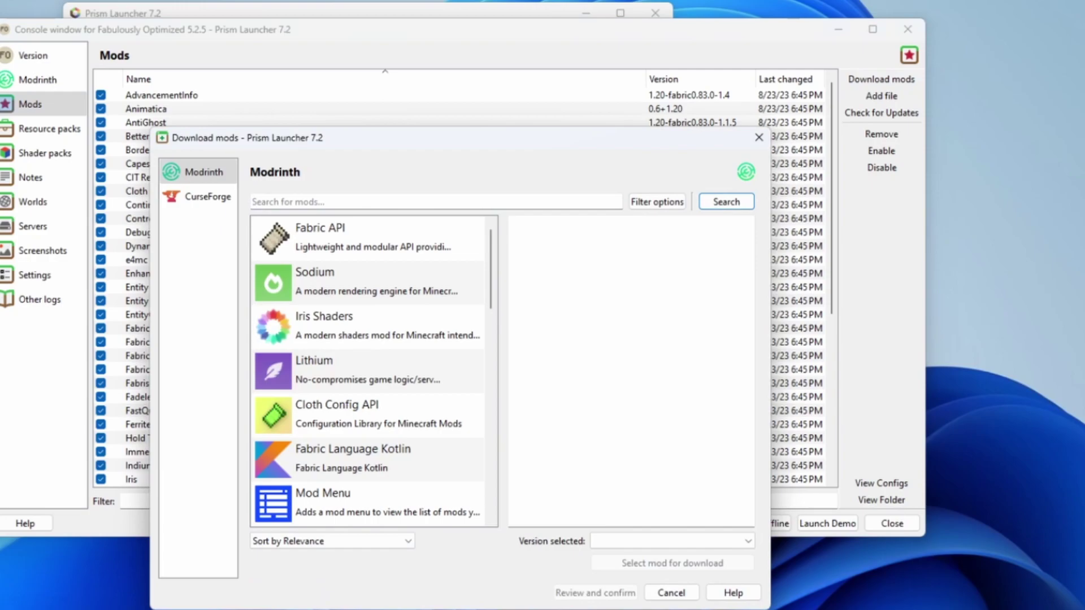
type("plasmo")
- Mark Plasmo Voice version 2.0.6 for download, after a brief look at pv-addon-soundphysics
left_click(373, 239)
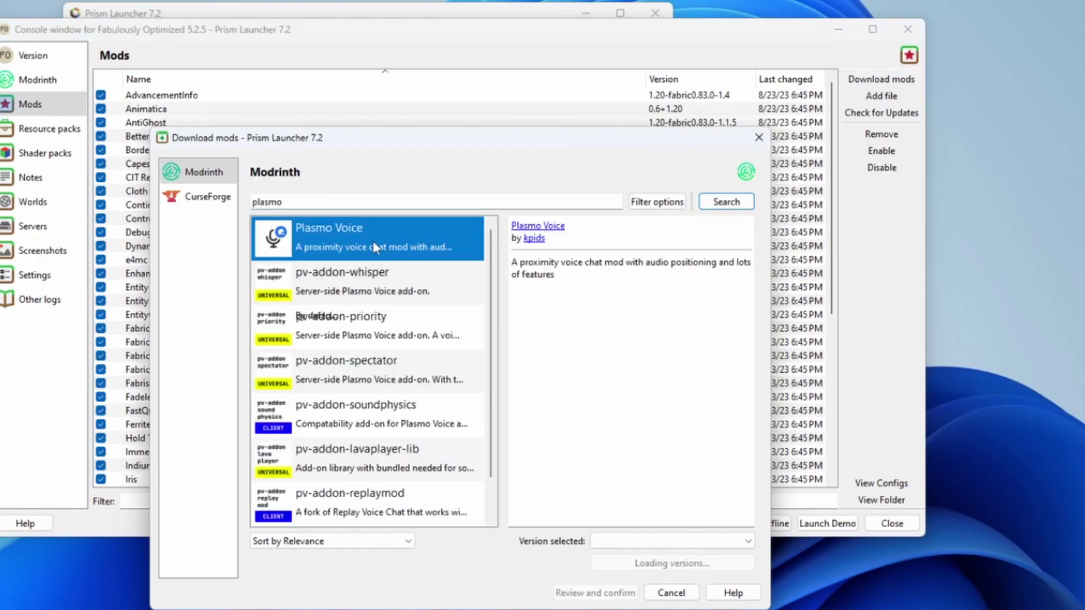
left_click(610, 541)
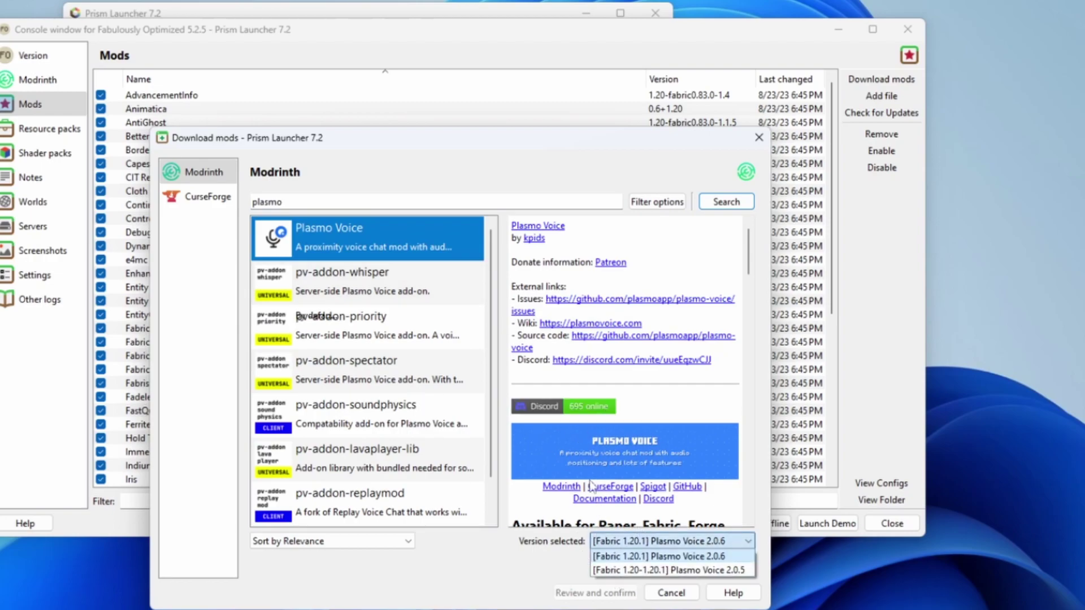
left_click(729, 557)
left_click(670, 563)
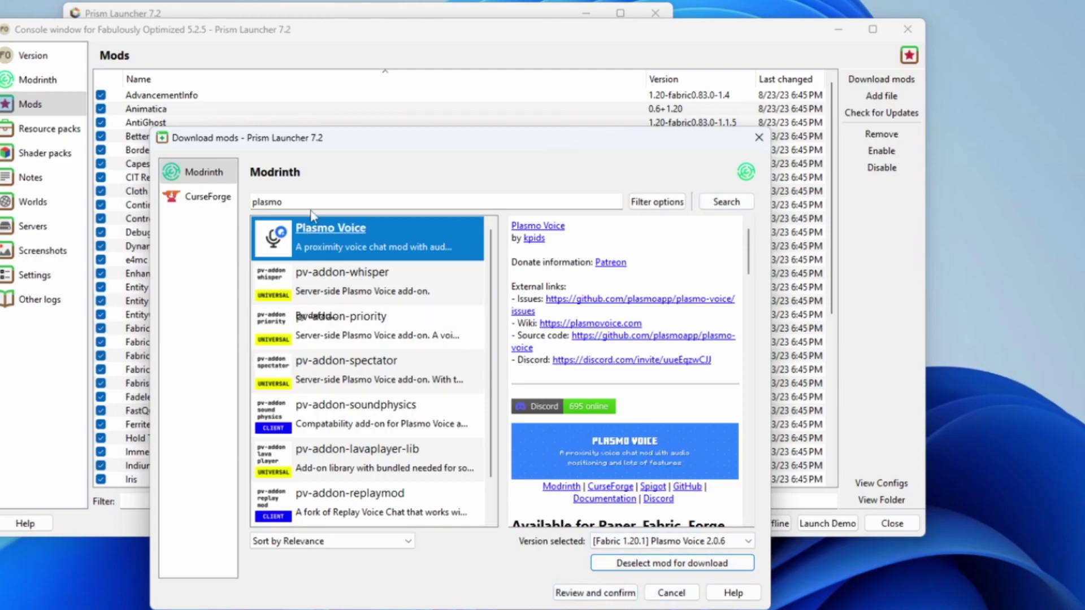
left_click(356, 414)
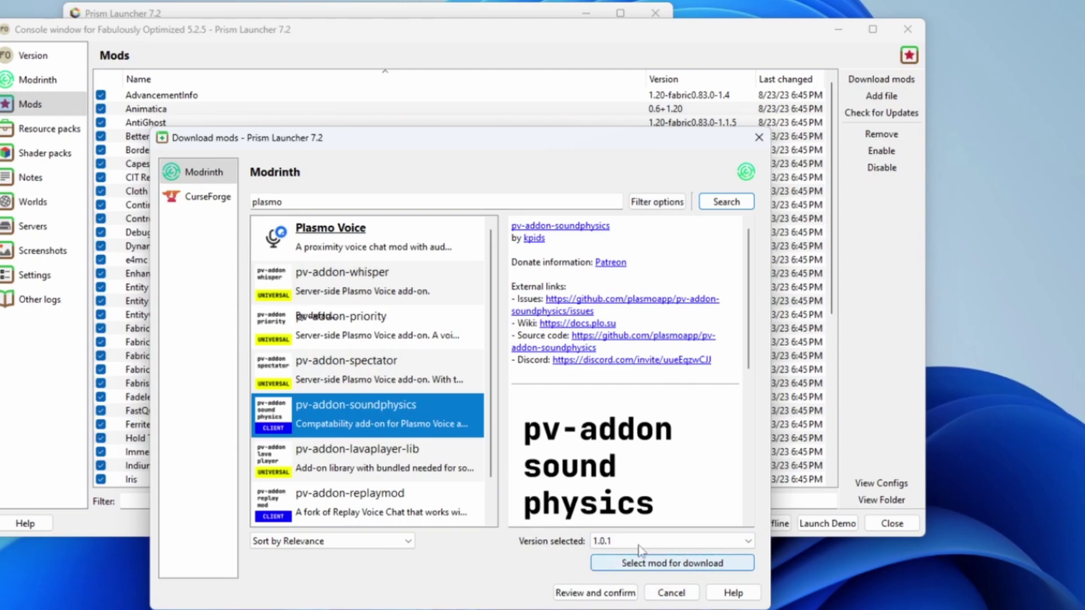
left_click(374, 252)
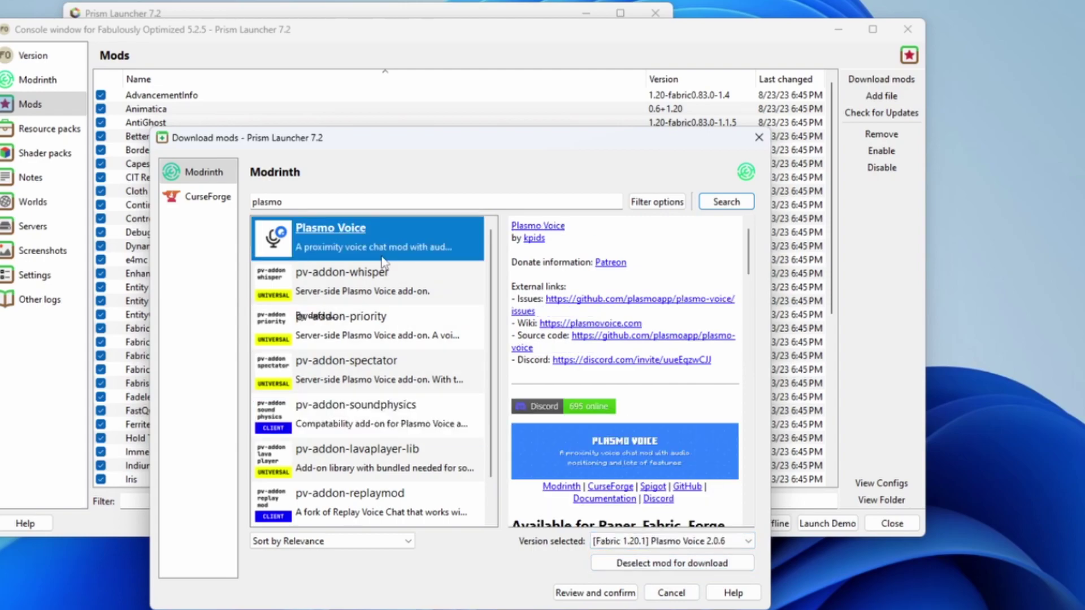
- Review the chosen mods and confirm the Plasmo Voice 2.0.6 download
left_click(619, 593)
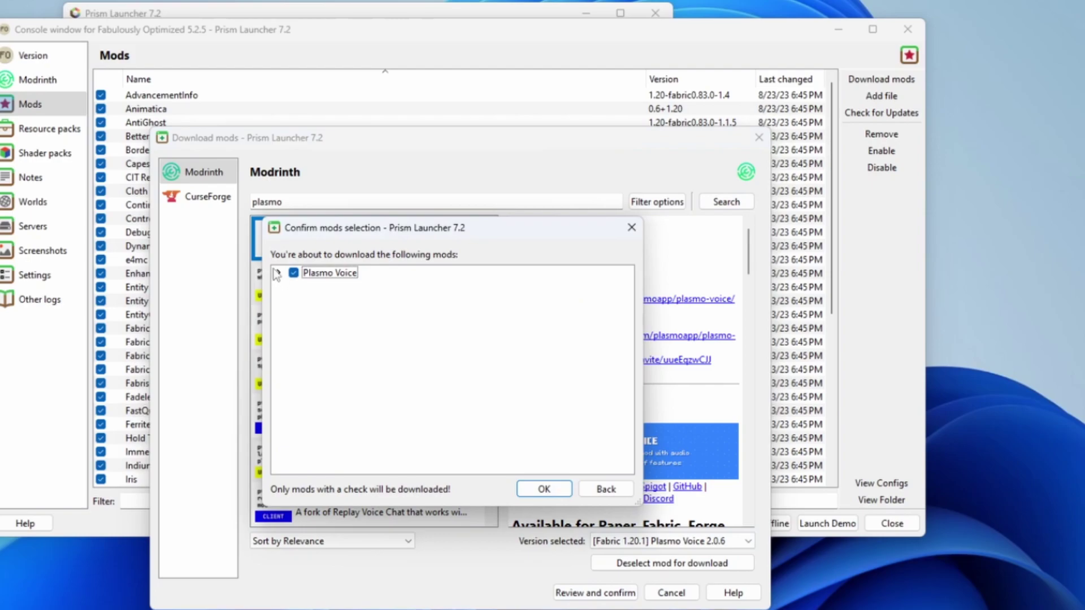
left_click(279, 273)
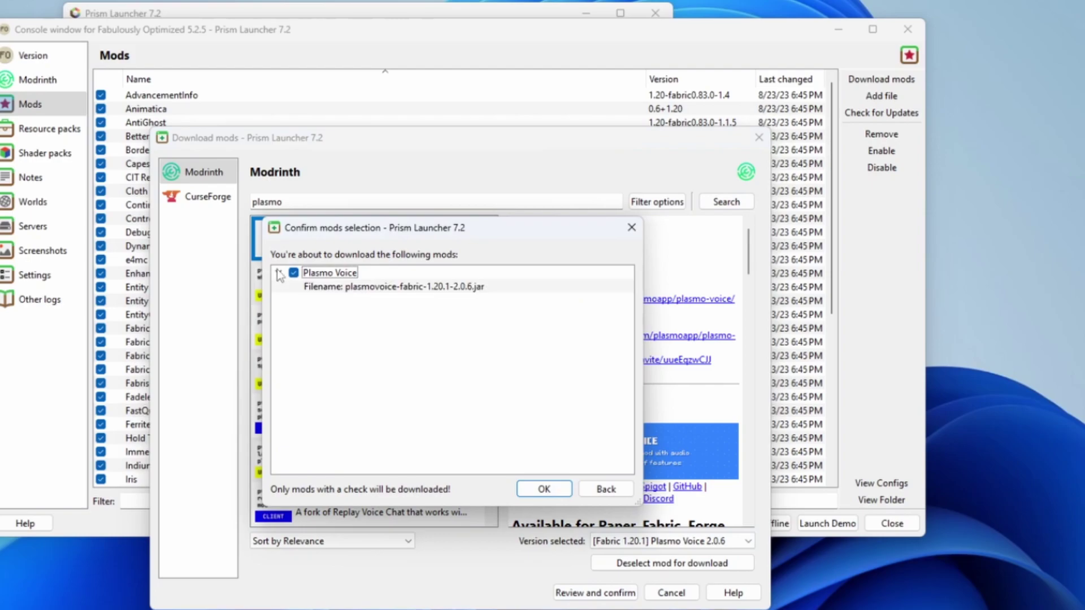
left_click(543, 489)
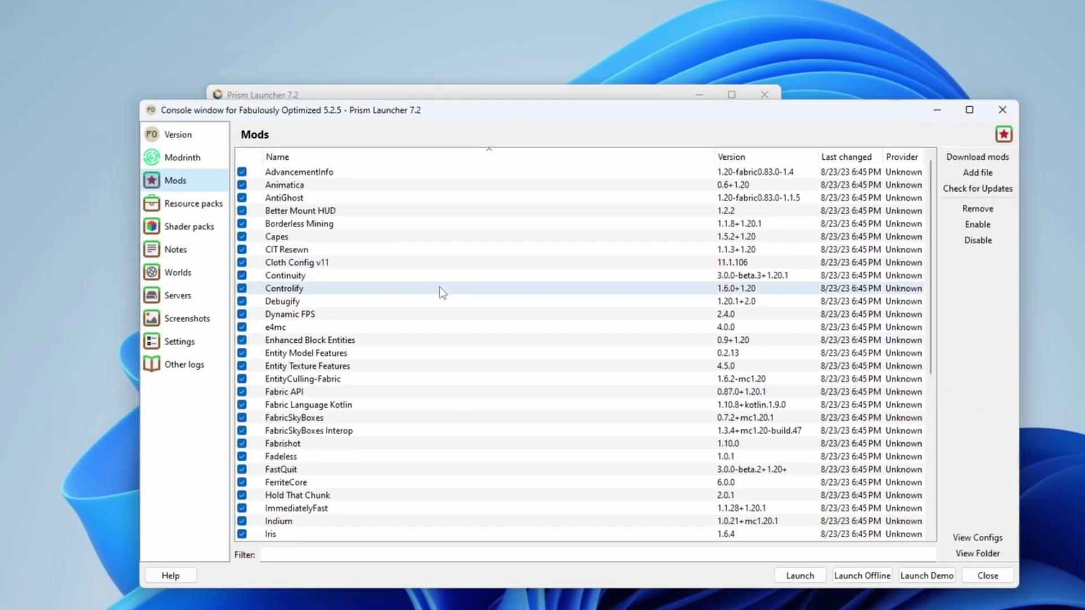
left_click(424, 554)
type("plas")
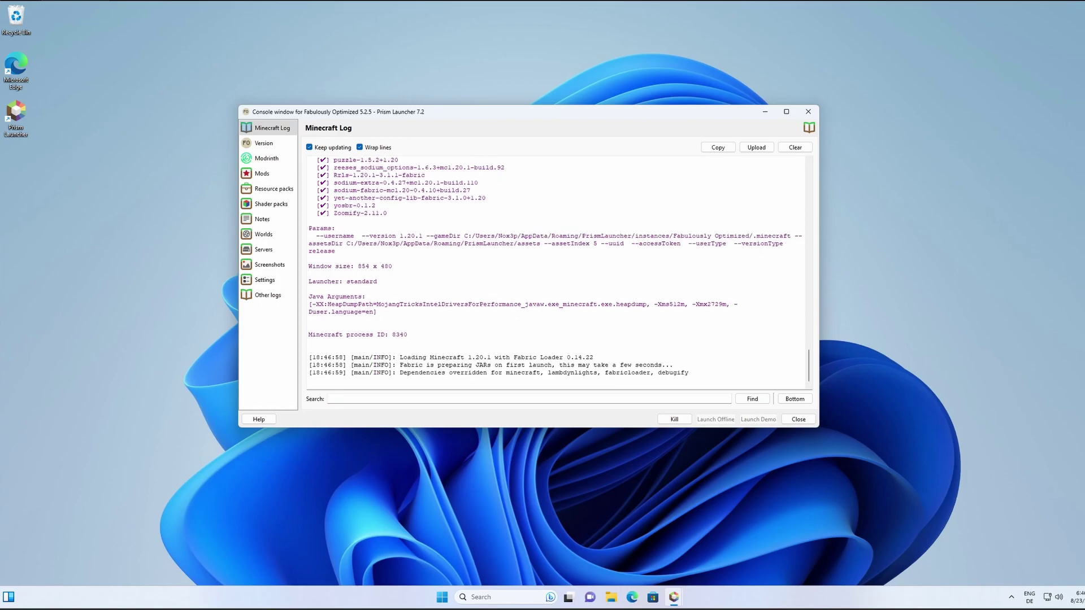
- Add a multiplayer server with the pasted address, past the firewall alert, and join it
left_click(585, 326)
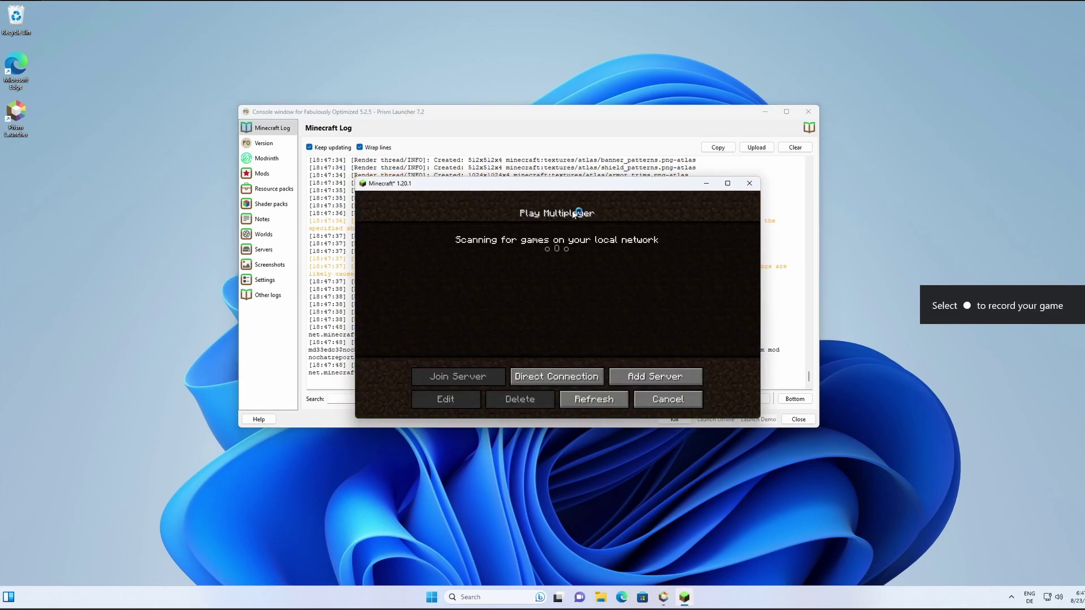
left_click(610, 383)
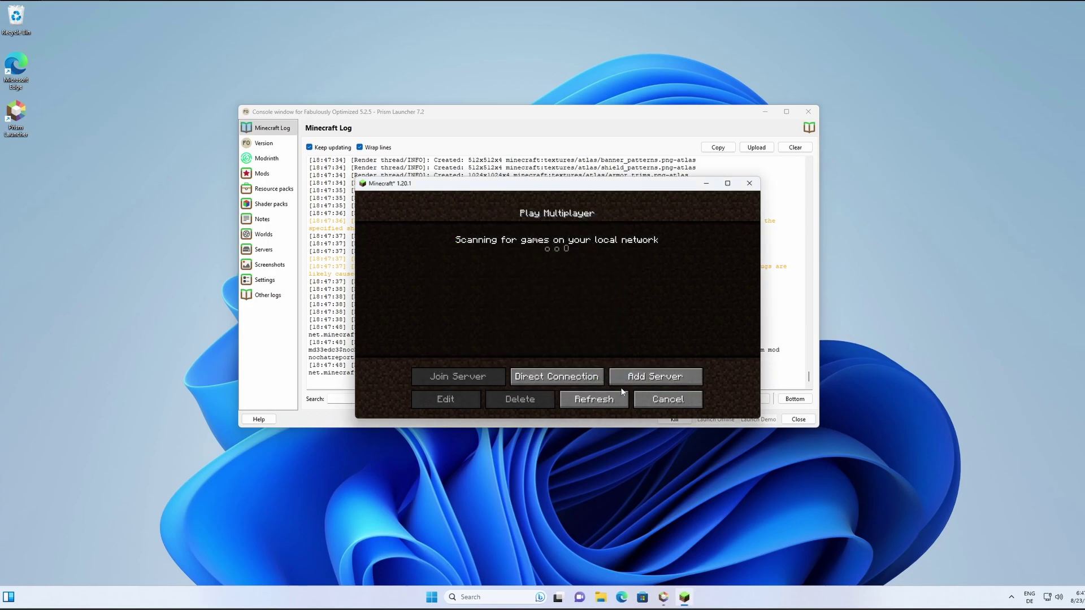
left_click(654, 376)
left_click(540, 302)
type("185.207.164.1:32449")
left_click(529, 368)
double_click(475, 242)
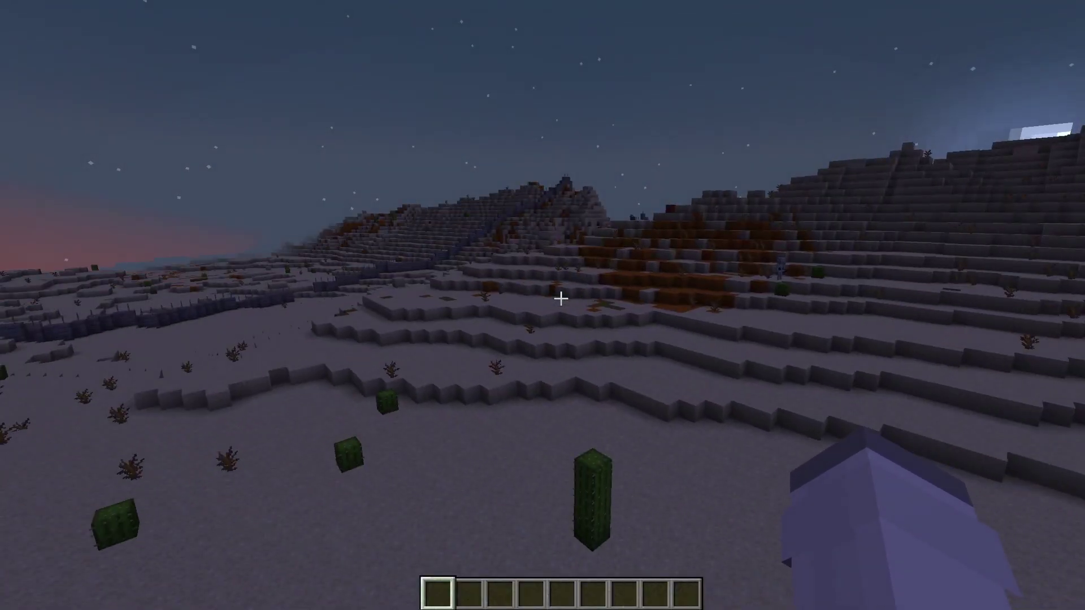
- In Plasmo Voice settings, try a -35 dB activation threshold, then reset it to -30 dB
key("v")
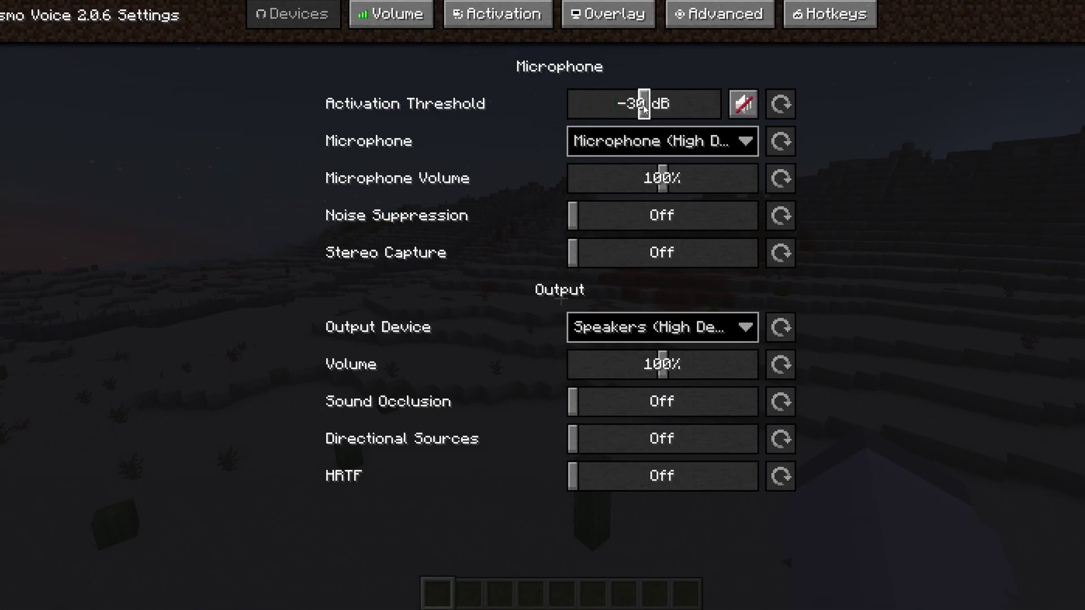
mouse_move(664, 106)
left_mouse_down()
mouse_move(603, 104)
mouse_move(643, 104)
left_mouse_up()
left_click(733, 142)
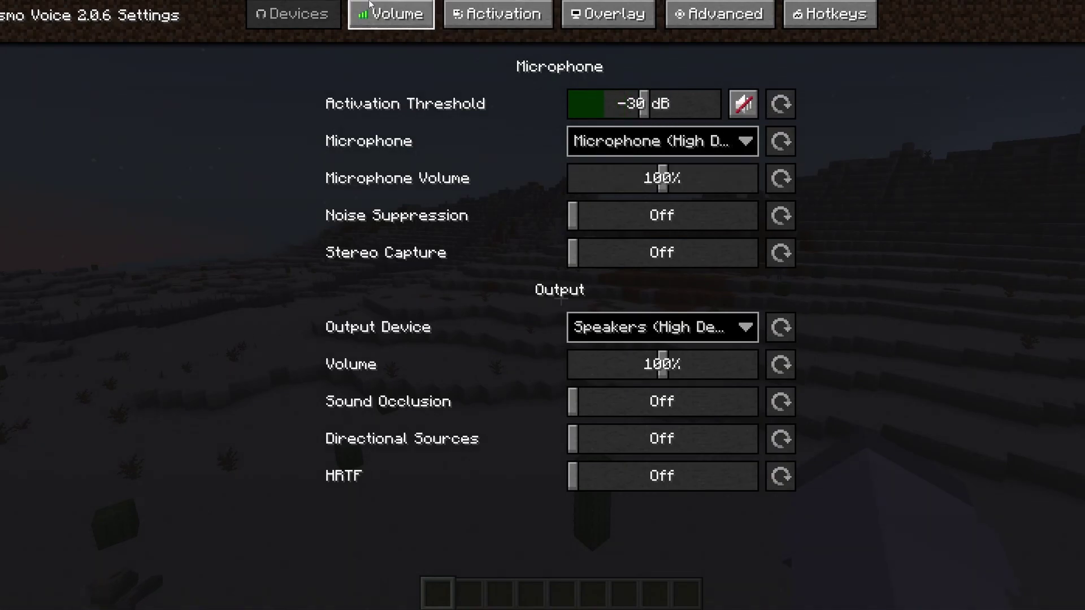
- Browse the Volume, Activation, Overlay and Advanced tabs, then close the settings
left_click(391, 13)
left_click(497, 14)
left_click(608, 13)
left_click(719, 13)
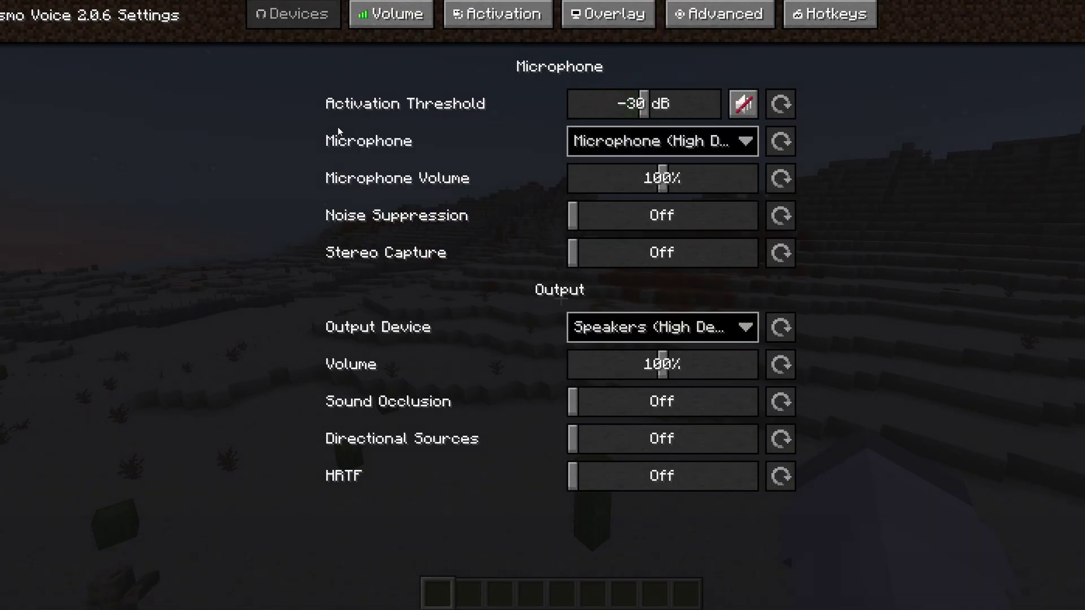
key("Escape")
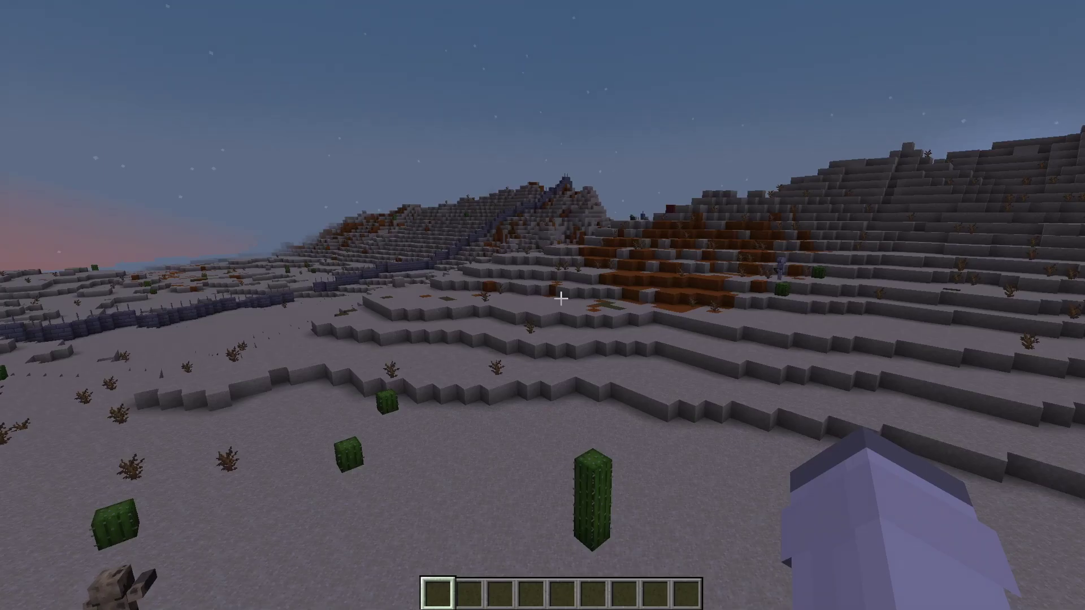